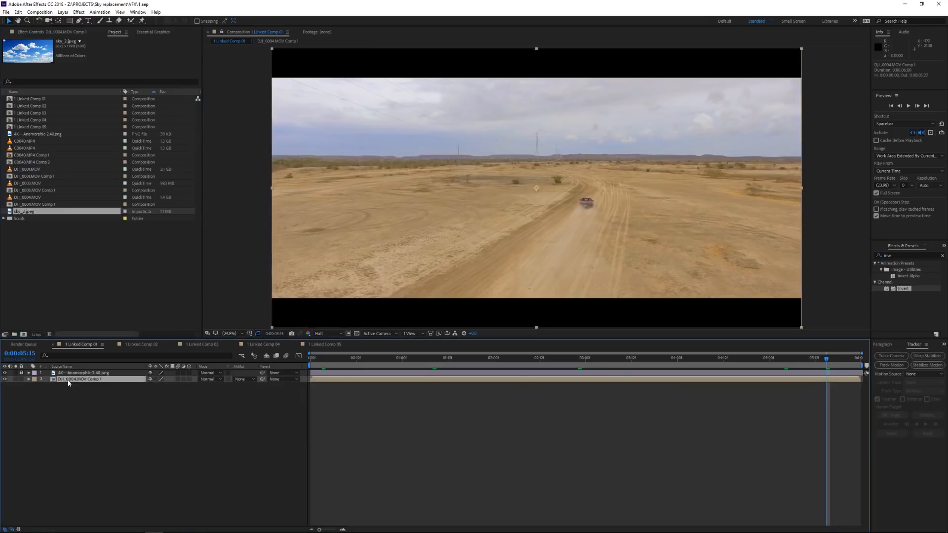
Step: Hide the anamorphic 2.40 letterbox overlay and run Track Camera on the DJI_0004.MOV Comp 1 layer
left_click(4, 373)
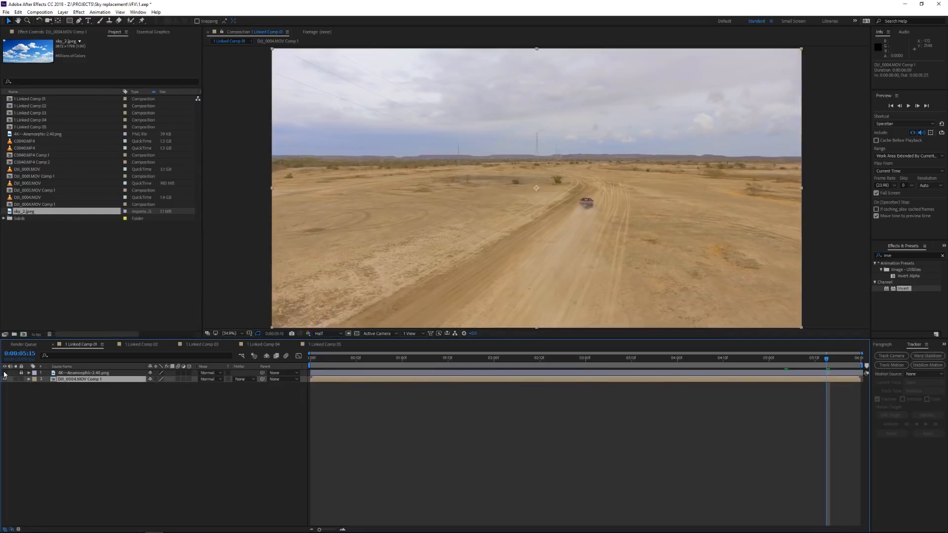
left_click(4, 373)
left_click(5, 373)
right_click(77, 379)
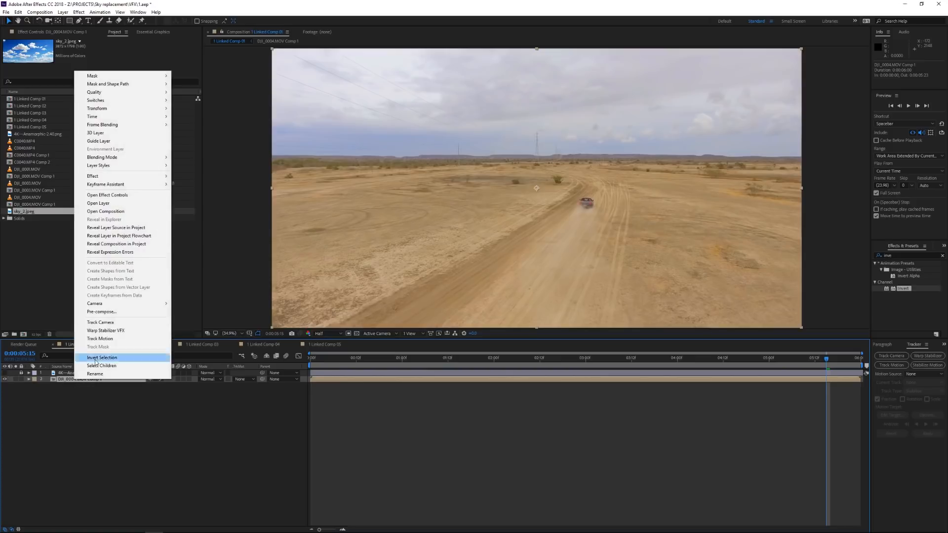
left_click(100, 322)
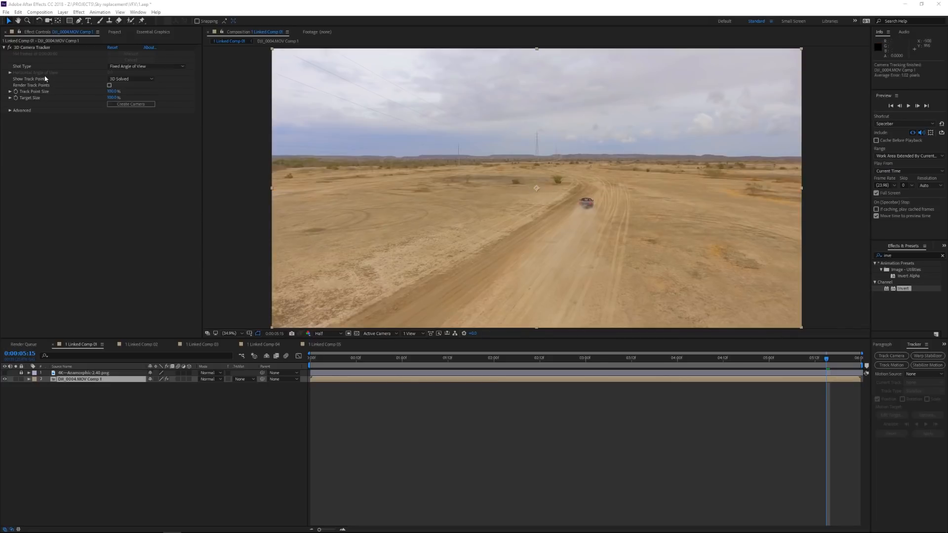
Step: Show the 3D Camera Tracker's track points, check them along the shot, and create a camera from the solved track
left_click(451, 361)
left_click(20, 47)
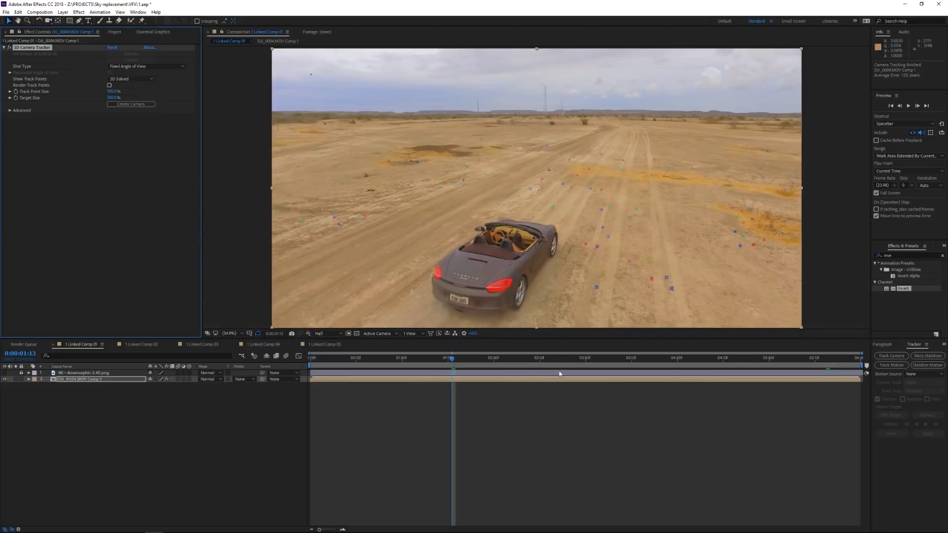
left_click(528, 360)
left_click_drag(539, 364, 653, 365)
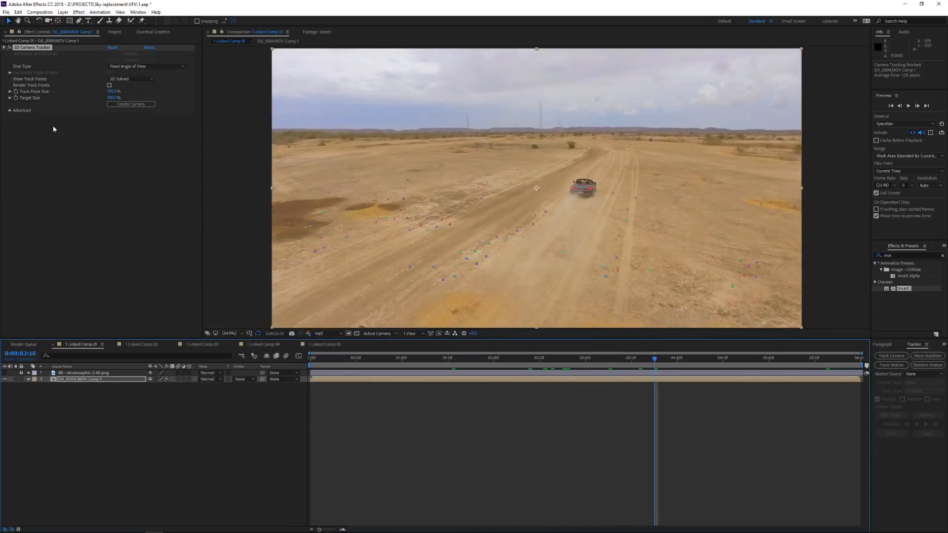
left_click(128, 105)
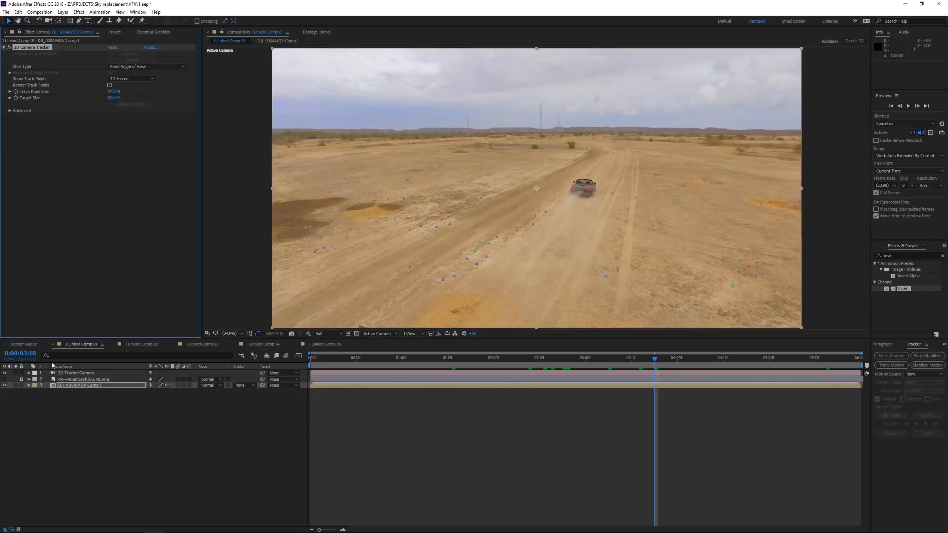
Step: Select the 3D Tracker Camera layer and set the composition viewer to 2 Views - Horizontal
left_click(66, 374)
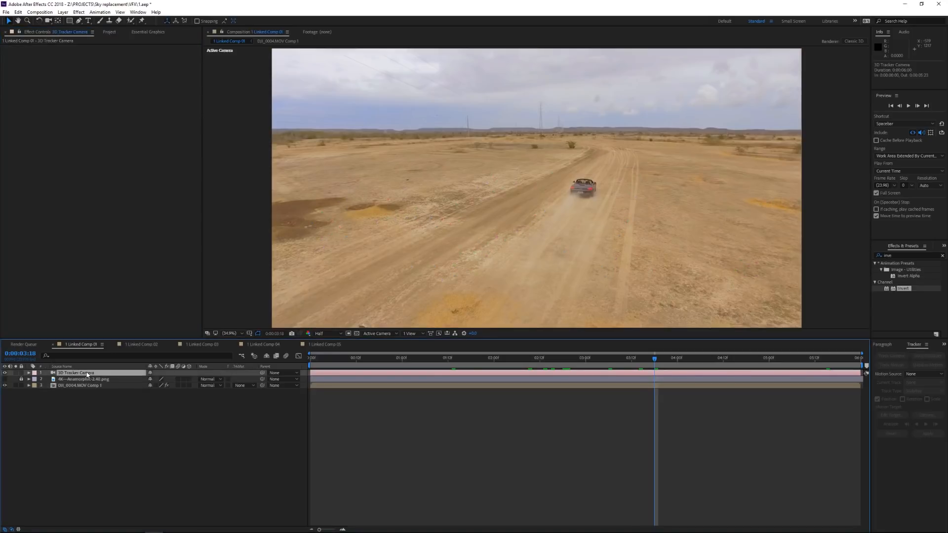
left_click(410, 333)
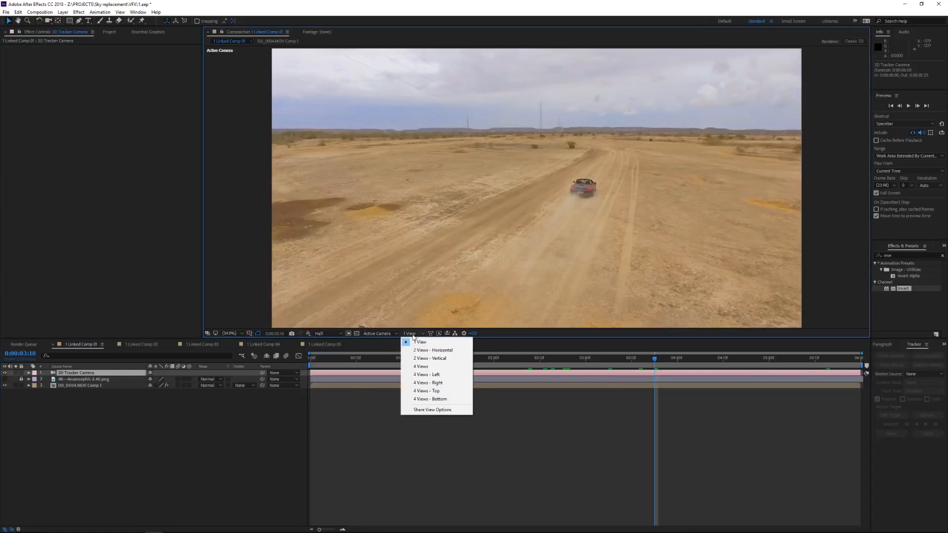
left_click(427, 349)
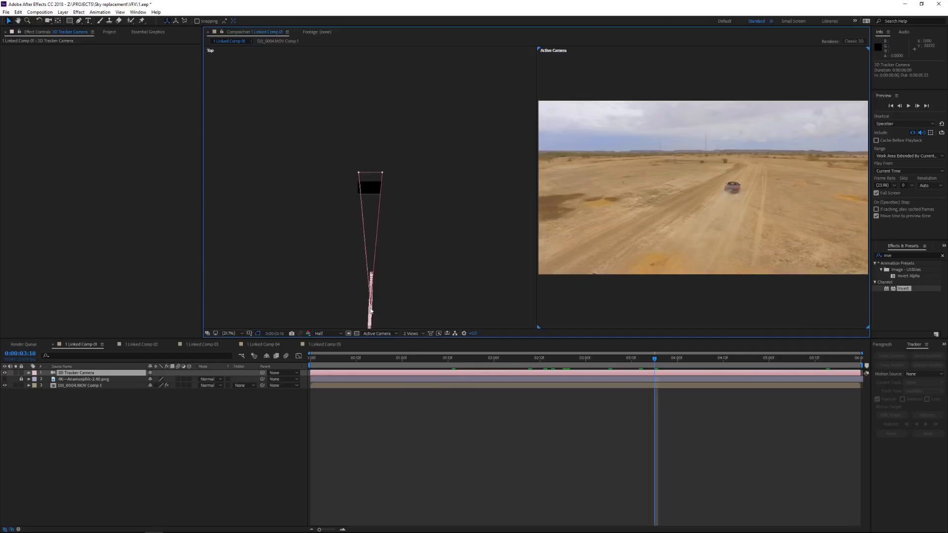
Step: Examine the tracked camera's path in the Top view by scrubbing through the shot from start to end
left_click_drag(588, 361, 386, 361)
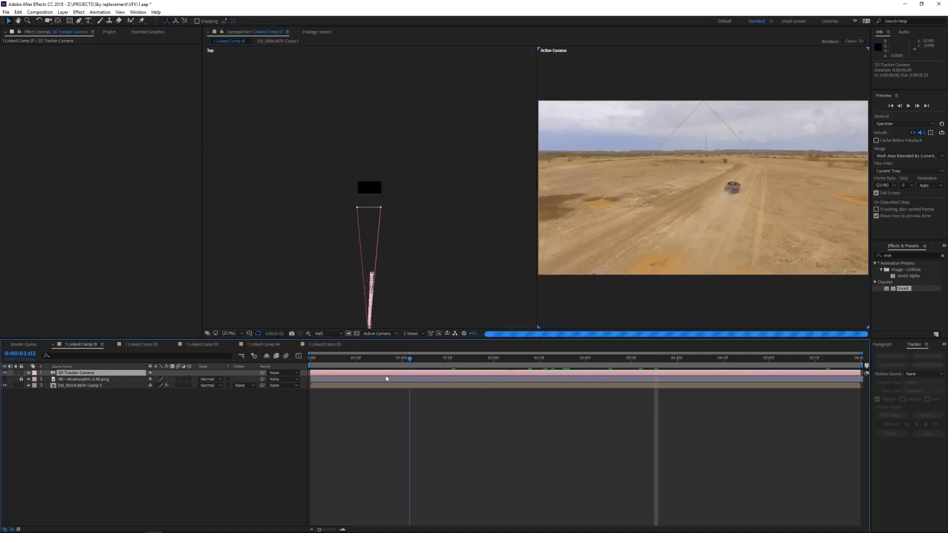
left_click(380, 294)
left_click_drag(369, 239, 369, 111)
scroll(406, 131, "up", 2)
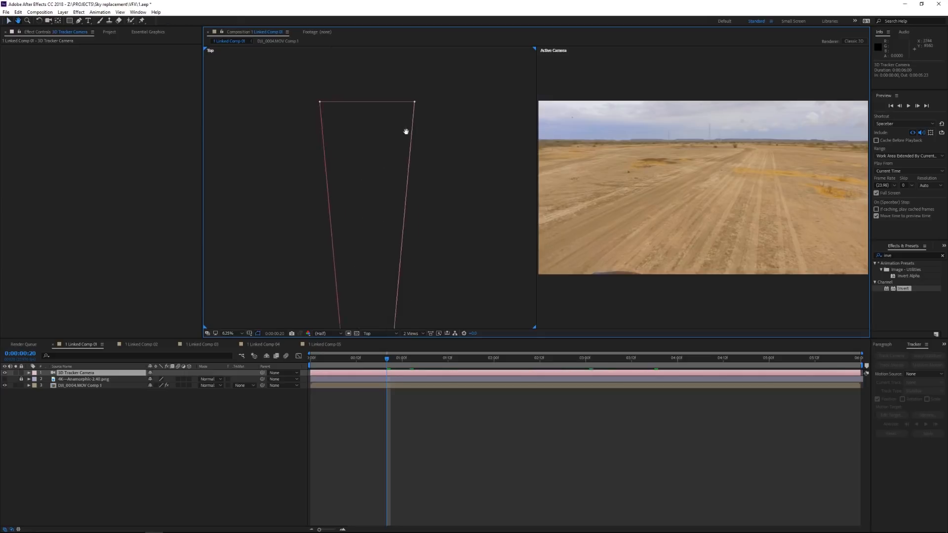
left_click_drag(375, 360, 857, 360)
scroll(413, 259, "down", 2)
key("space")
key("space")
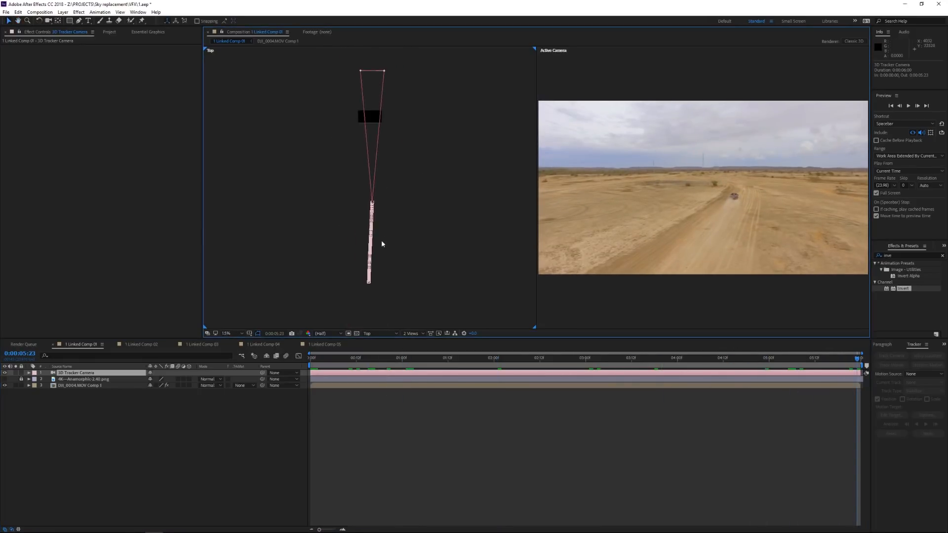
left_click_drag(693, 365, 471, 385)
left_click_drag(593, 379, 635, 380)
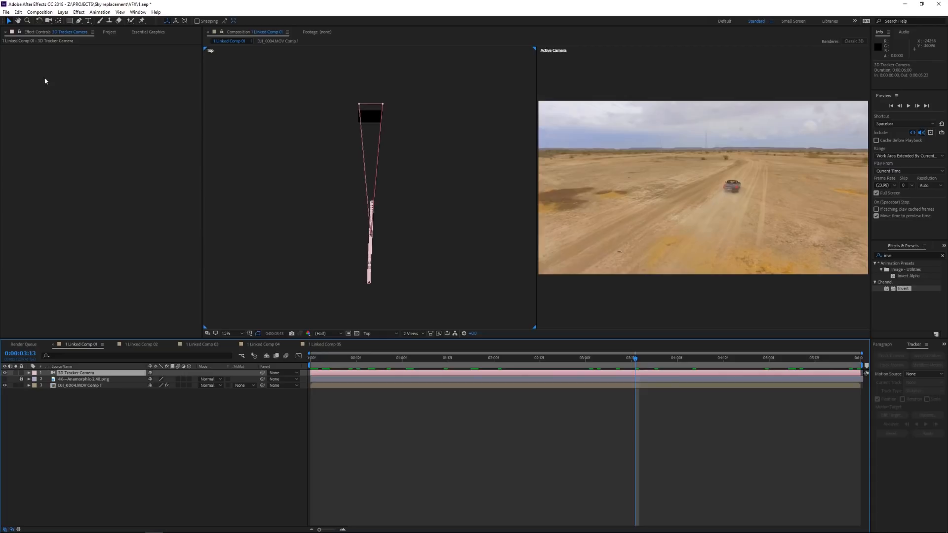
Step: Preview the sky_2.jpeg footage and add it to the 1 Linked Comp 01 composition as the topmost layer
left_click(114, 33)
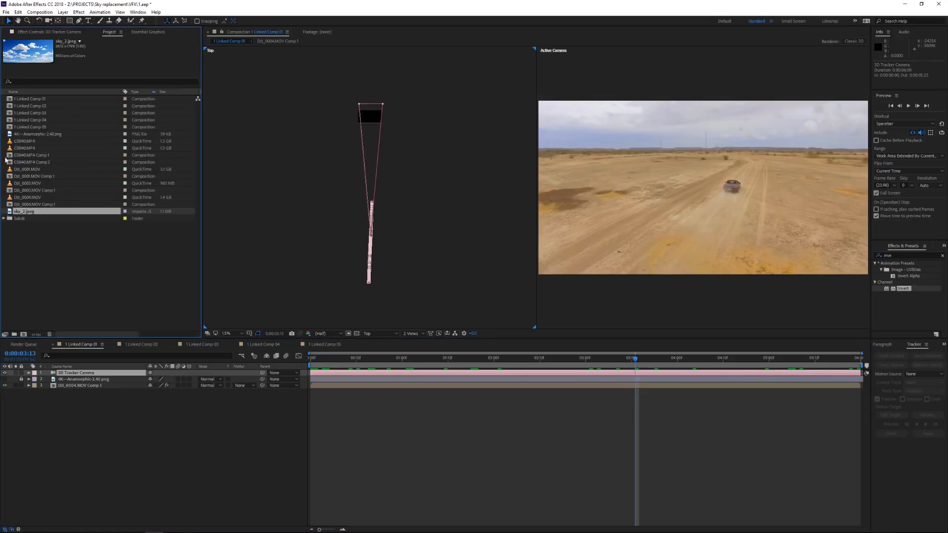
double_click(10, 212)
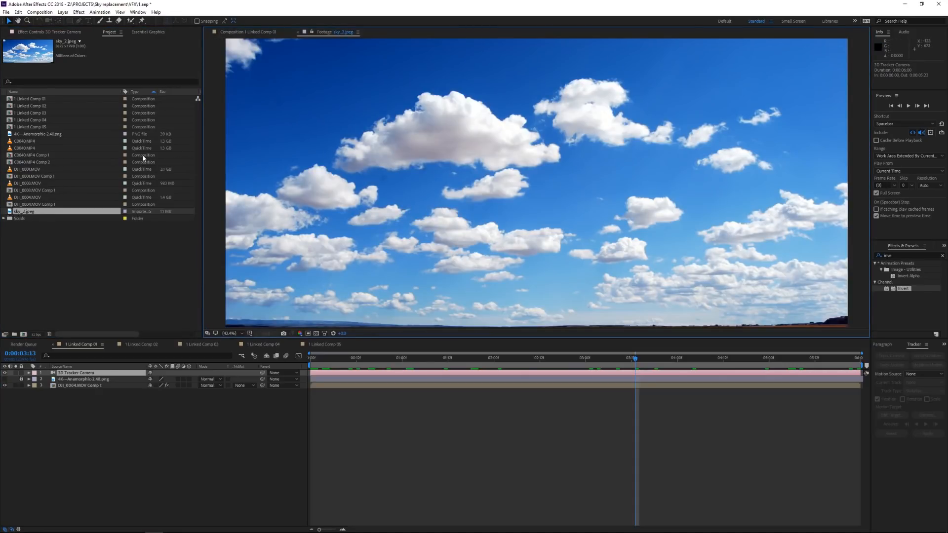
left_click(242, 34)
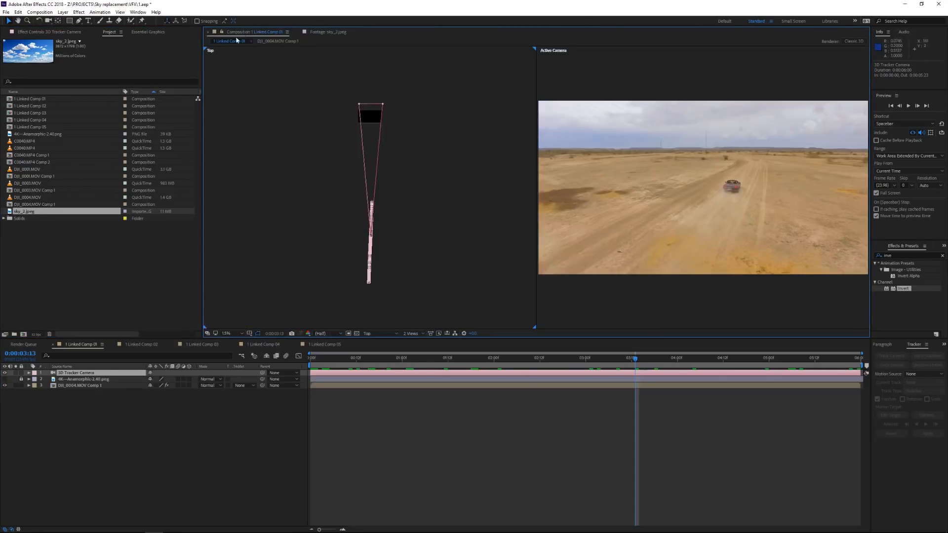
left_click_drag(11, 213, 69, 371)
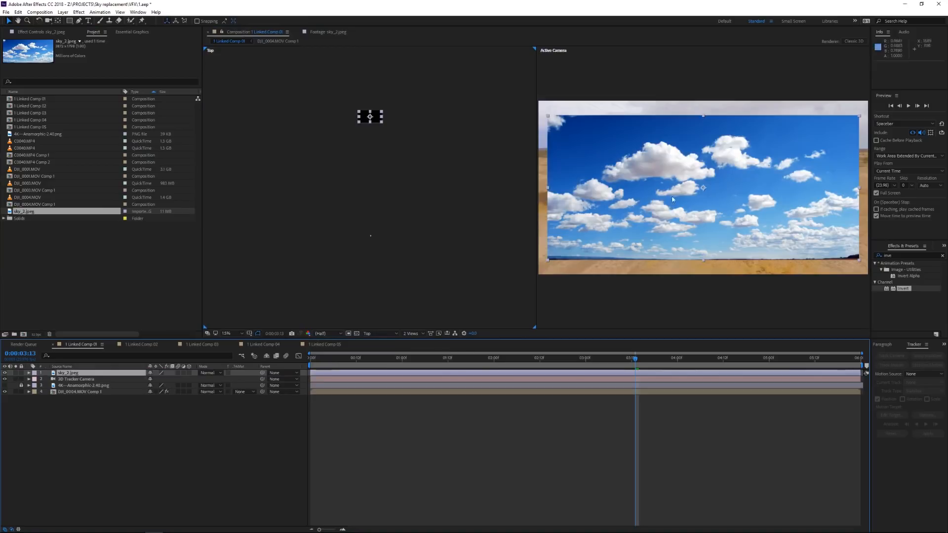
Step: Undo a trial move of the sky_2.jpeg layer, make it a 3D layer and compare its depth with the tracker camera
left_click_drag(715, 205, 679, 216)
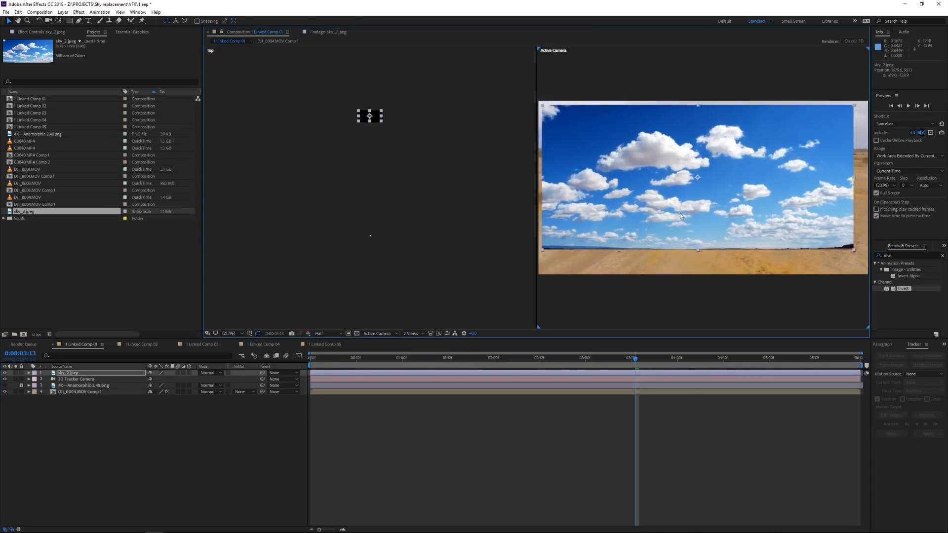
key("ctrl+z")
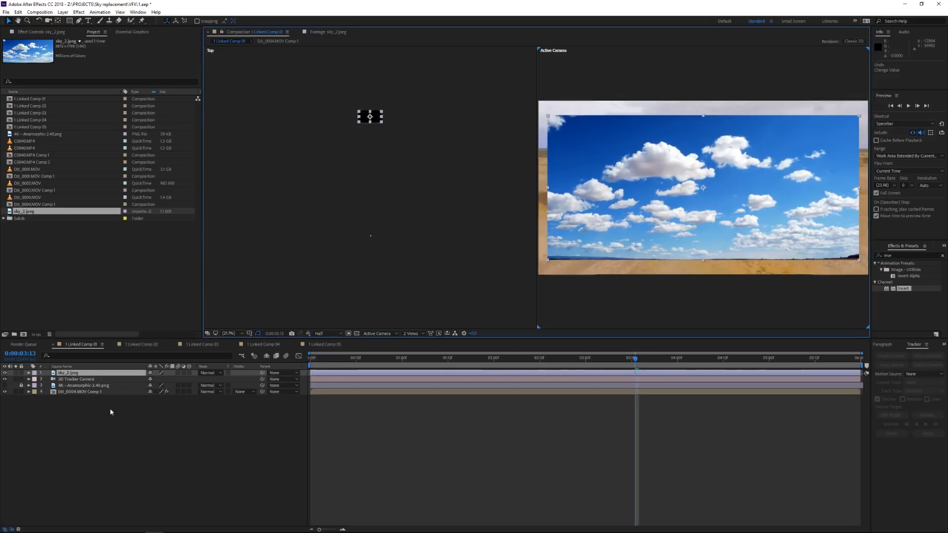
left_click(189, 373)
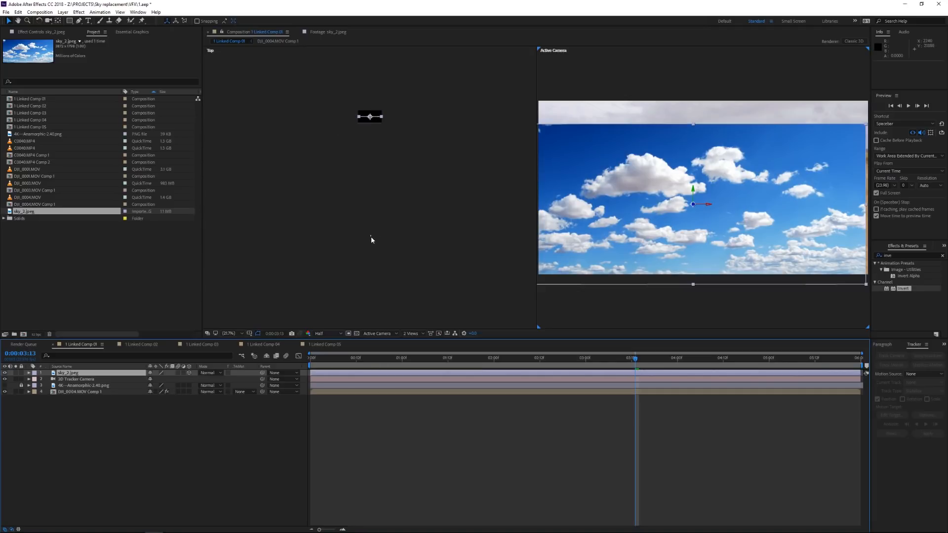
left_click(77, 379)
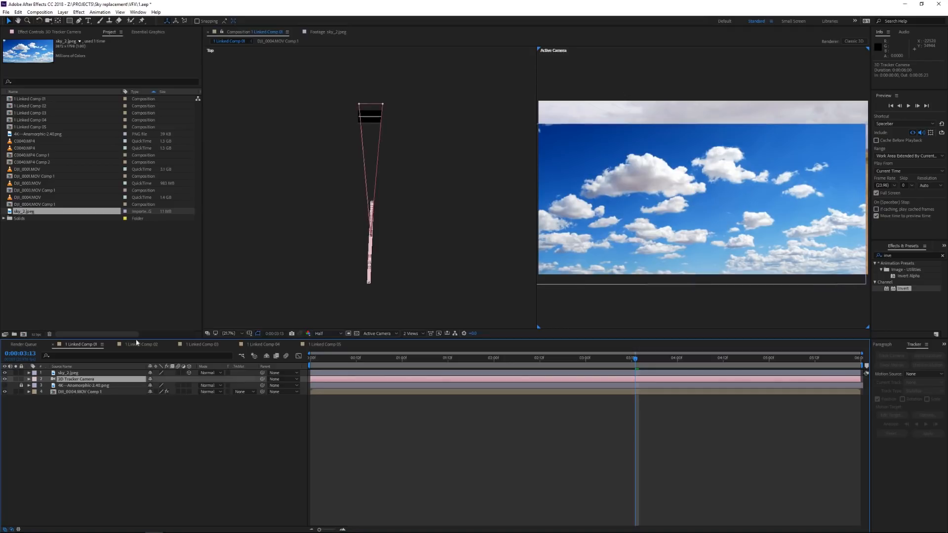
left_click(64, 373)
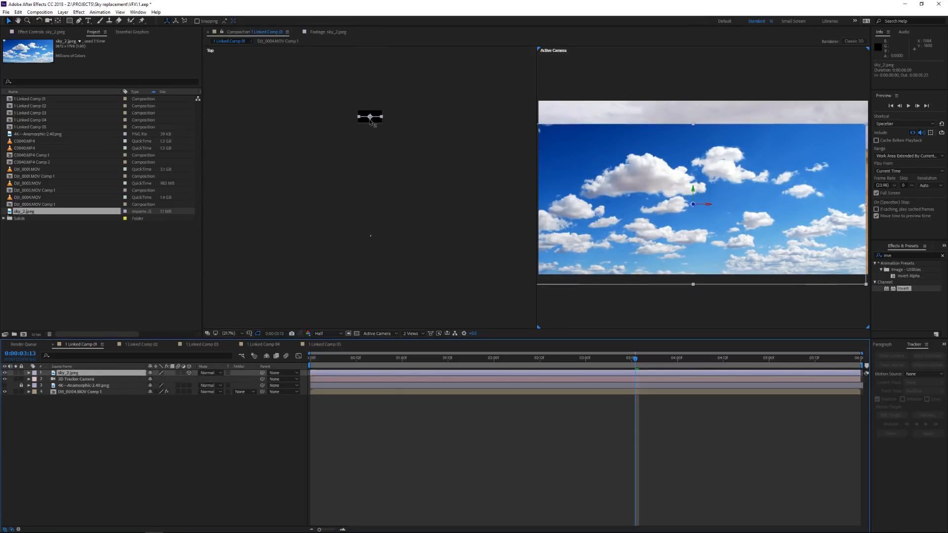
Step: Push the sky_2.jpeg layer far away from the camera along its depth axis in the Top view
left_click_drag(369, 120, 372, 59)
scroll(404, 111, "up", 1)
left_click_drag(404, 109, 415, 291)
left_click_drag(422, 161, 406, 305)
left_click_drag(365, 247, 375, 91)
scroll(375, 91, "down", 1)
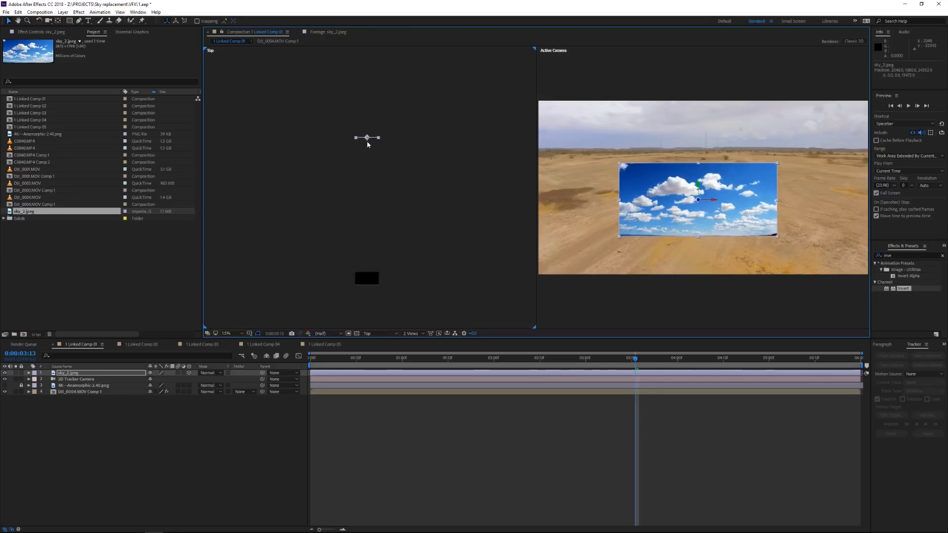
left_click_drag(366, 137, 374, 29)
left_click_drag(102, 389, 0, 430)
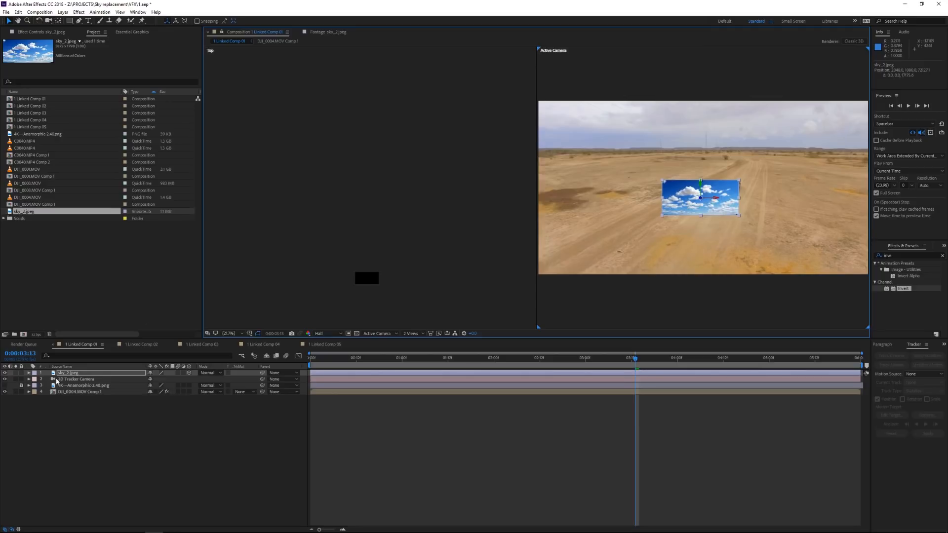
Step: Scale the sky_2.jpeg layer up to about 475% and move it upward to cover the sky above the horizon
left_click(28, 373)
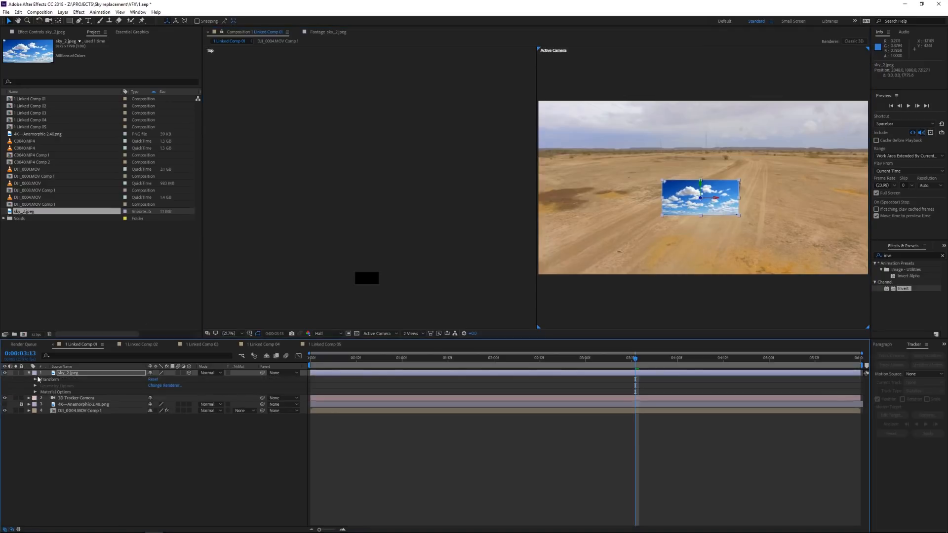
left_click(35, 380)
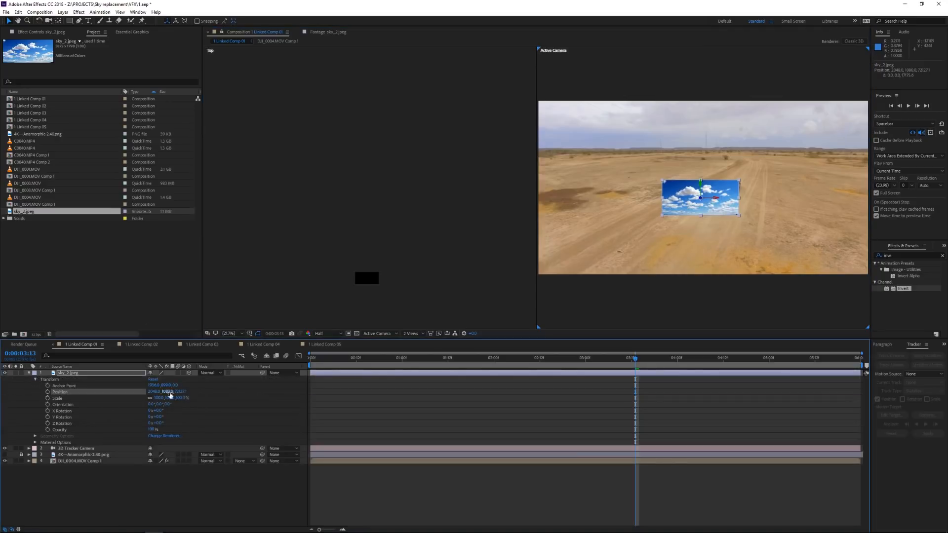
left_click_drag(159, 398, 309, 408)
left_click_drag(718, 243, 723, 111)
Step: Return the composition viewer to 1 View and go to the first frame of the shot
left_click(412, 334)
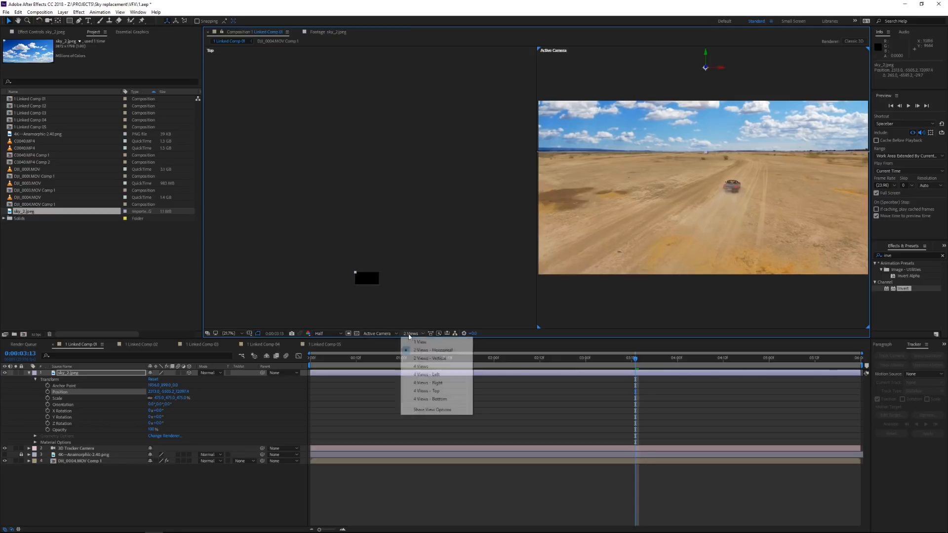
left_click(419, 340)
left_click_drag(639, 360, 257, 348)
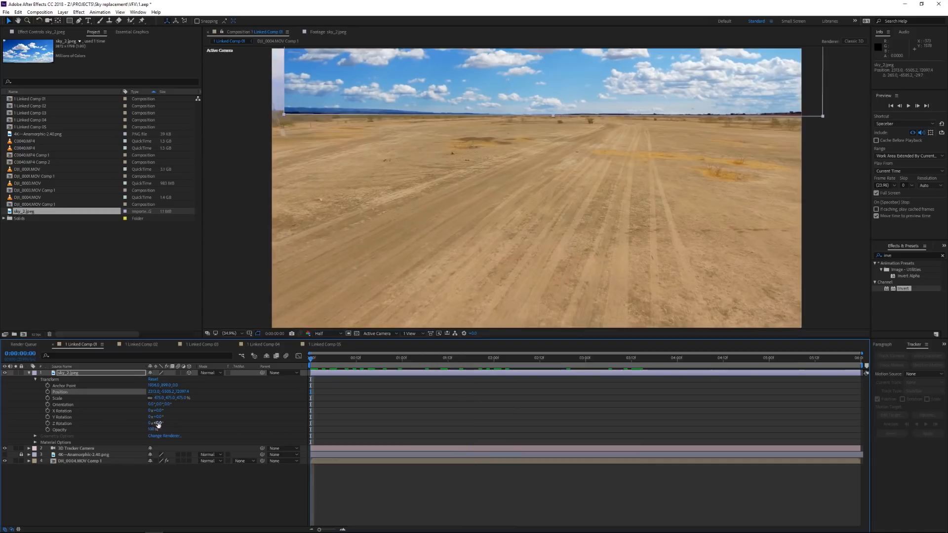
left_click(158, 423)
left_click(135, 401)
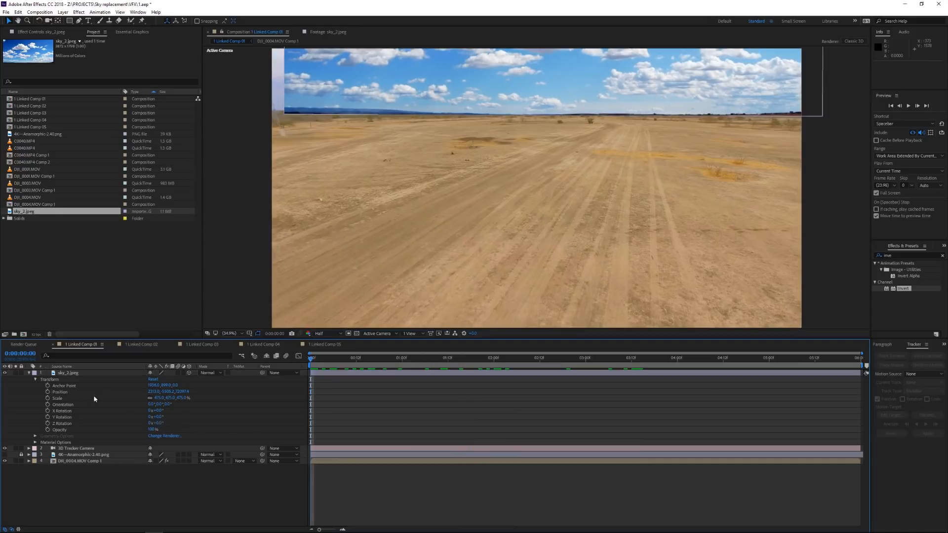
Step: Adjust the sky_2.jpeg layer's position values to place it even farther back behind the horizon
left_click_drag(169, 391, 463, 391)
left_click_drag(182, 392, 851, 371)
left_click_drag(182, 392, 630, 393)
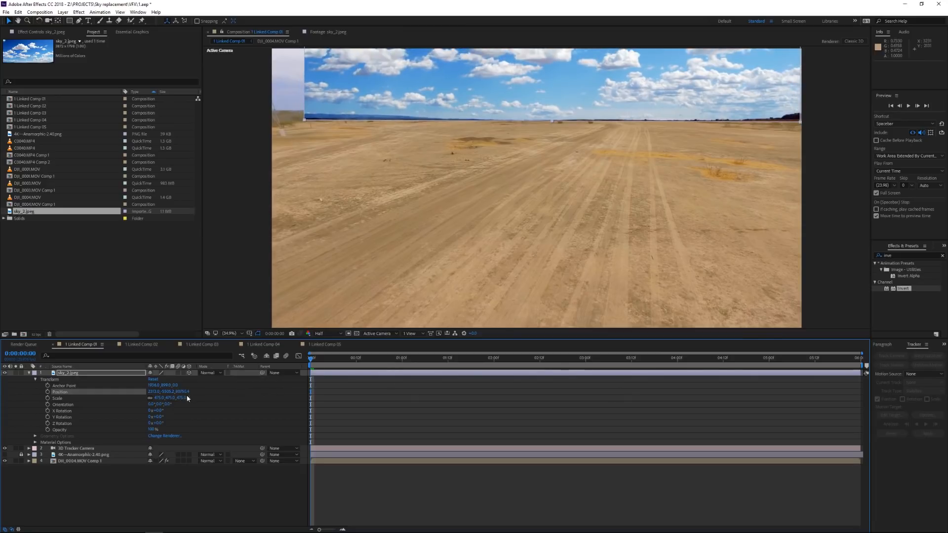
left_click_drag(182, 392, 800, 385)
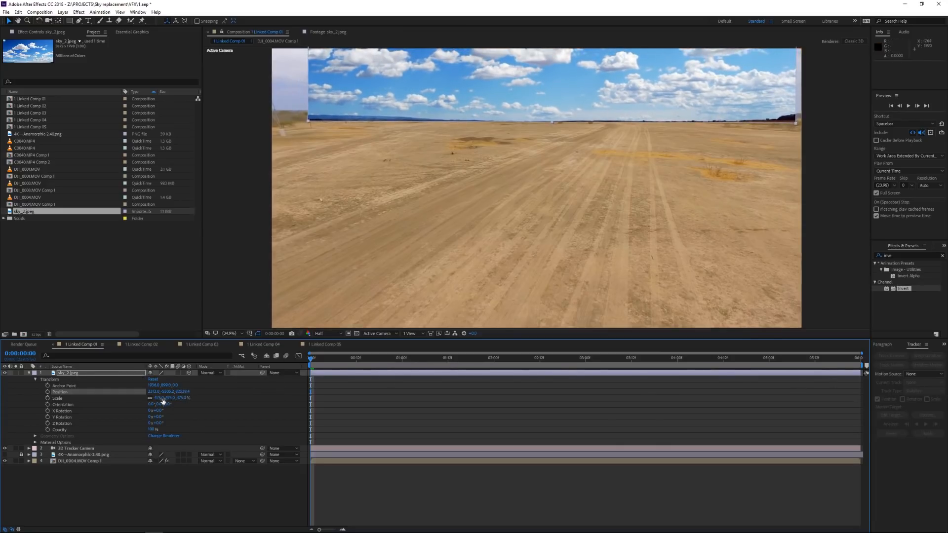
Step: Enlarge the sky_2.jpeg layer to about 566% and align its lower edge with the desert horizon across the full frame width
left_click_drag(160, 398, 204, 397)
left_click_drag(580, 104, 561, 71)
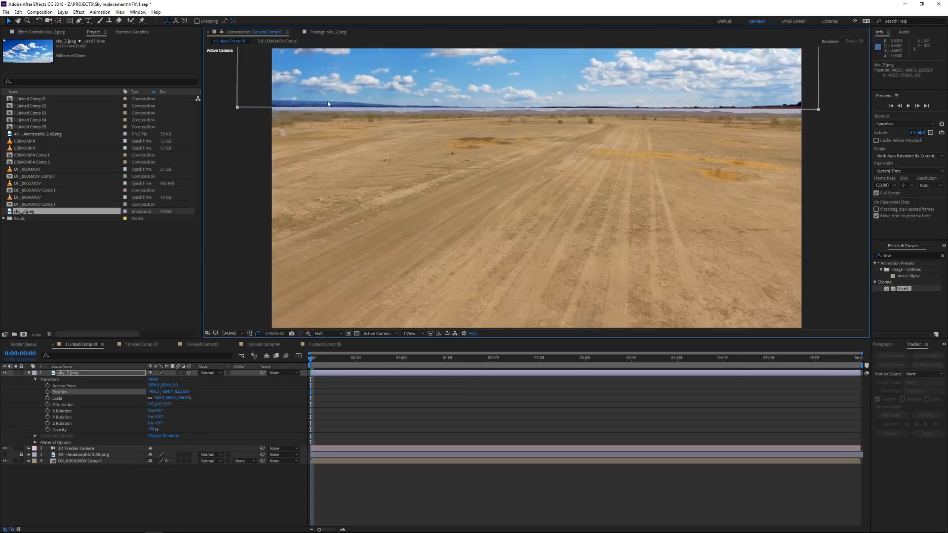
left_click_drag(364, 89, 364, 101)
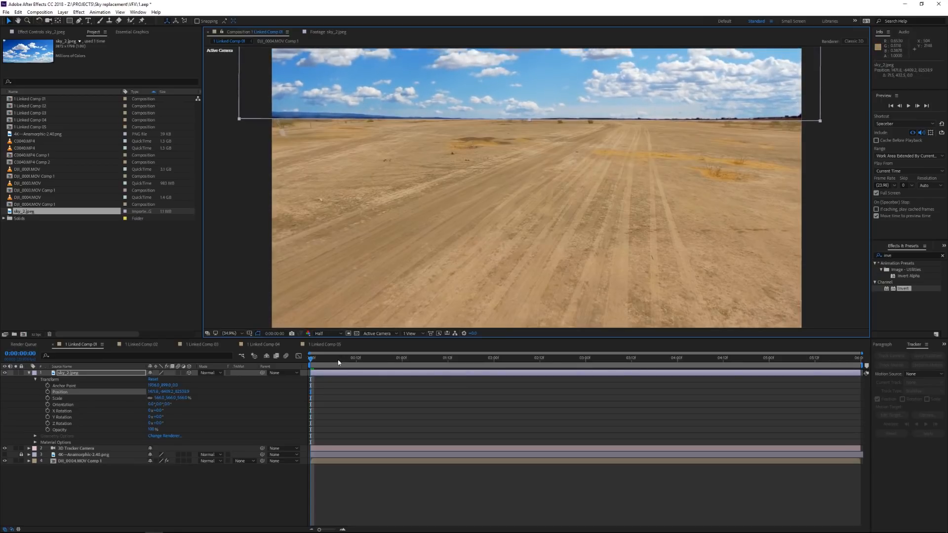
Step: Check the sky's alignment with the horizon throughout the shot, return to the first frame and collapse the sky layer's properties
left_click_drag(315, 362, 925, 369)
left_click_drag(857, 359, 271, 352)
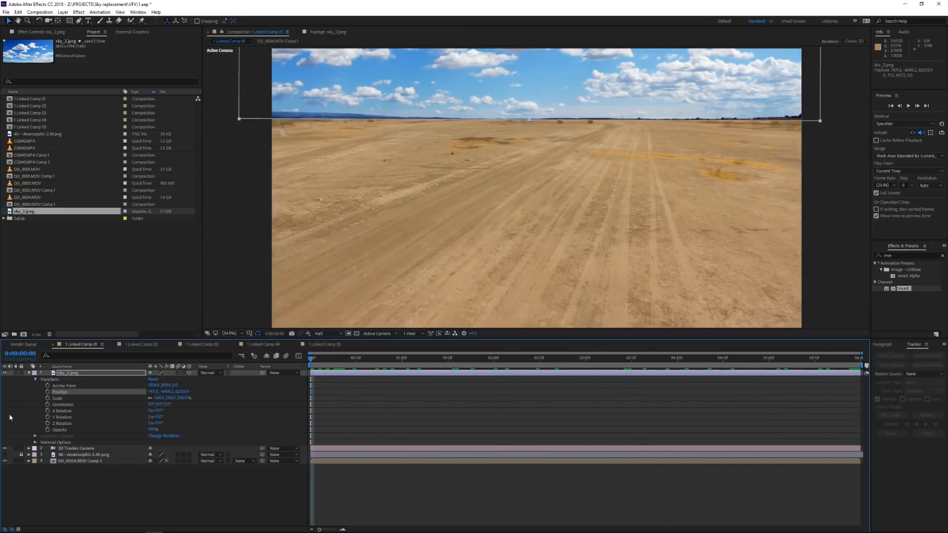
left_click(29, 372)
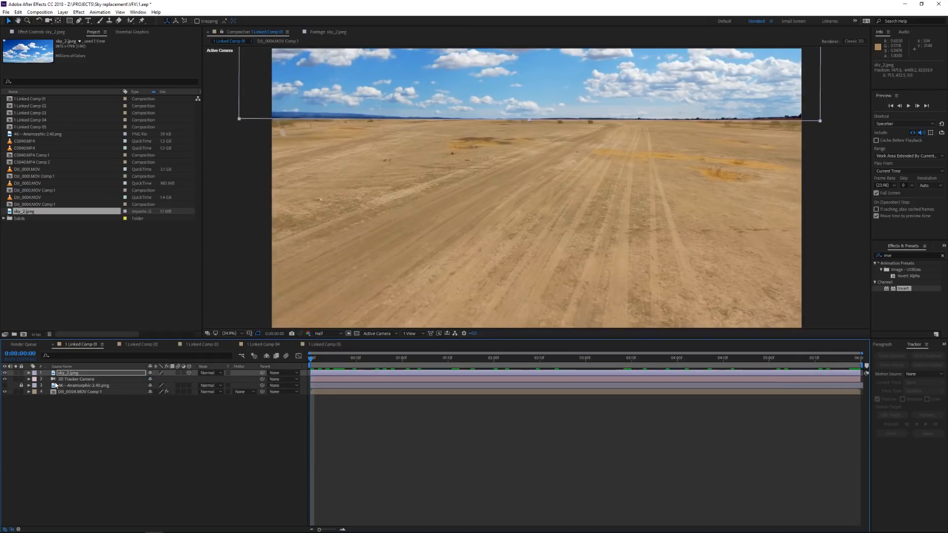
Step: Place the sky_2.jpeg layer below the anamorphic 2.40 overlay and make the overlay's letterbox bars visible
left_click_drag(64, 374, 72, 387)
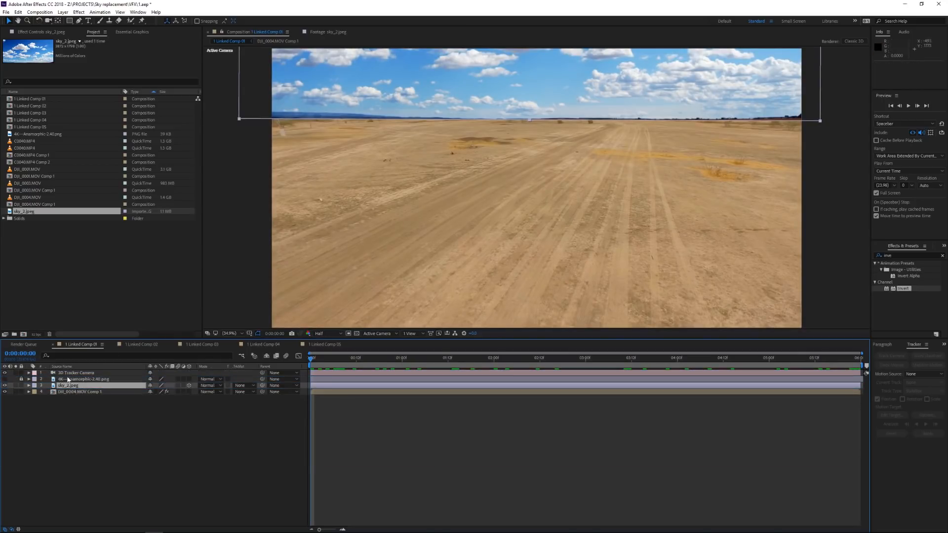
left_click(5, 379)
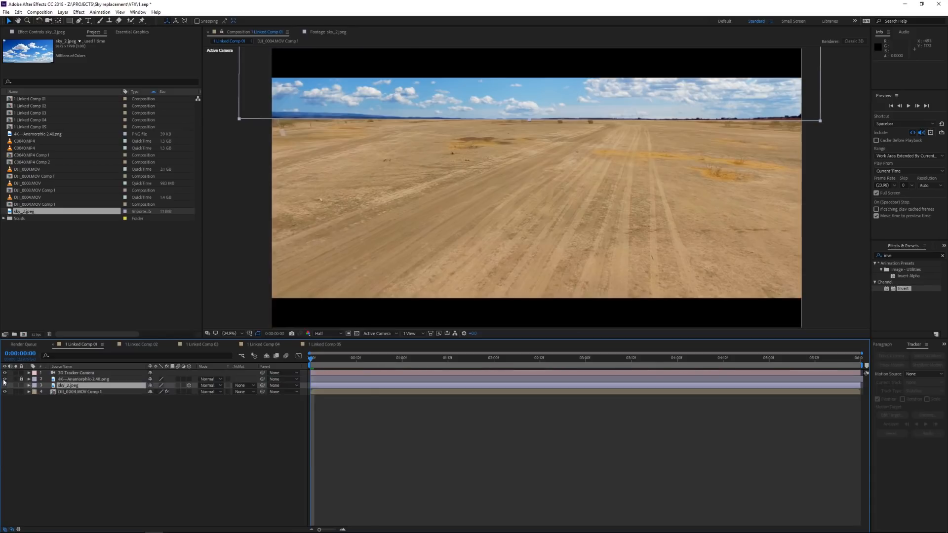
Step: Preview the letterboxed sky replacement across the shot, ending near the last frame at 0:00:05:23
left_click(820, 364)
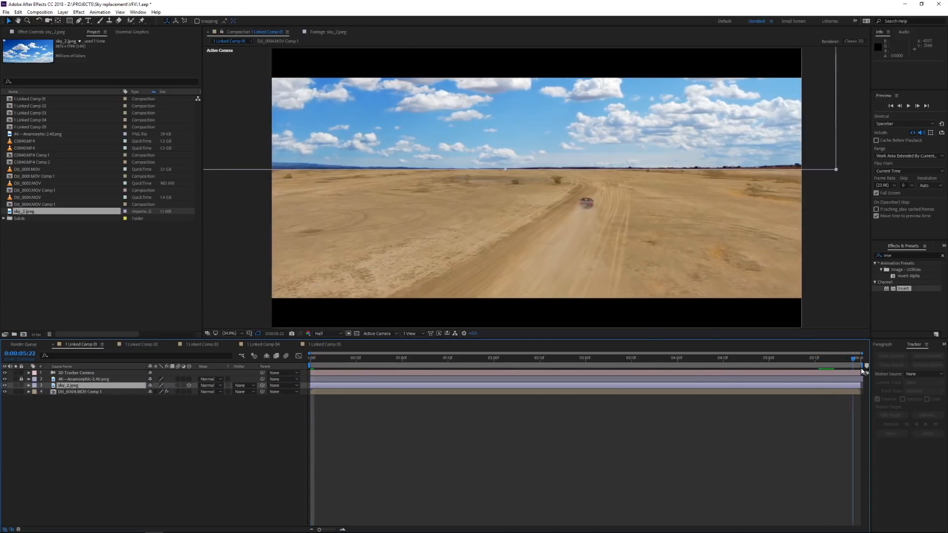
mouse_move(823, 364)
left_mouse_down()
mouse_move(722, 388)
mouse_move(543, 394)
mouse_move(828, 381)
left_mouse_up()
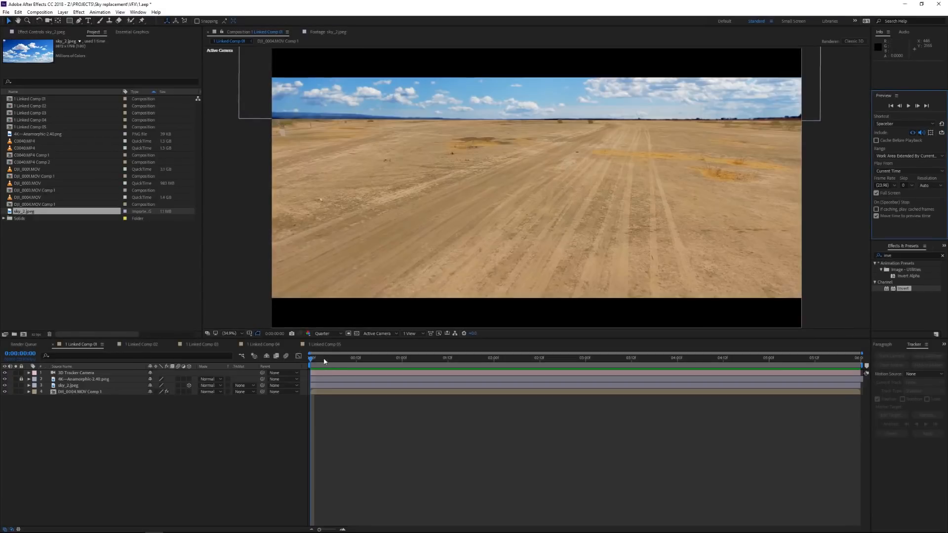
left_click_drag(333, 360, 857, 360)
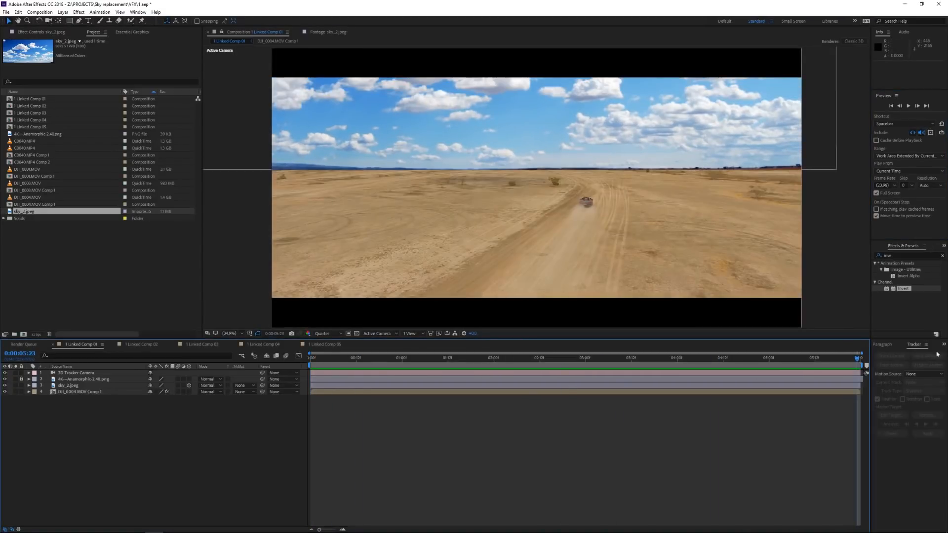
Step: Hide the sky_2.jpeg layer and set the preview resolution to Full to inspect the power lines in the original sky
left_click(4, 385)
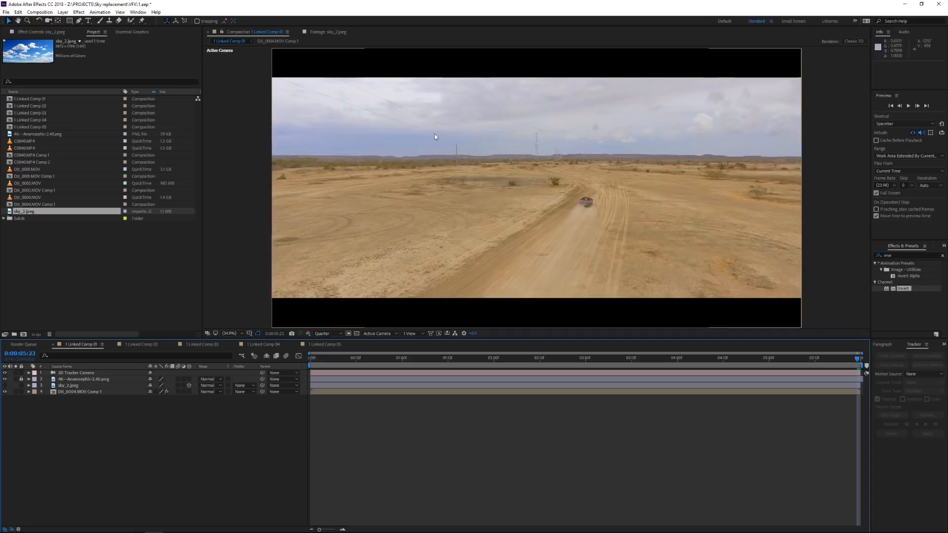
scroll(467, 136, "up", 3)
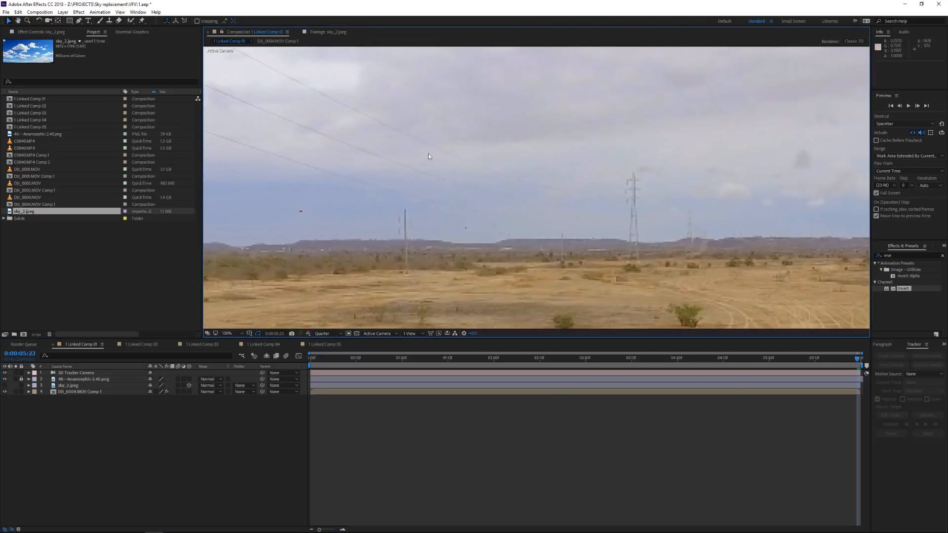
left_click(327, 334)
left_click(333, 354)
scroll(363, 265, "down", 2)
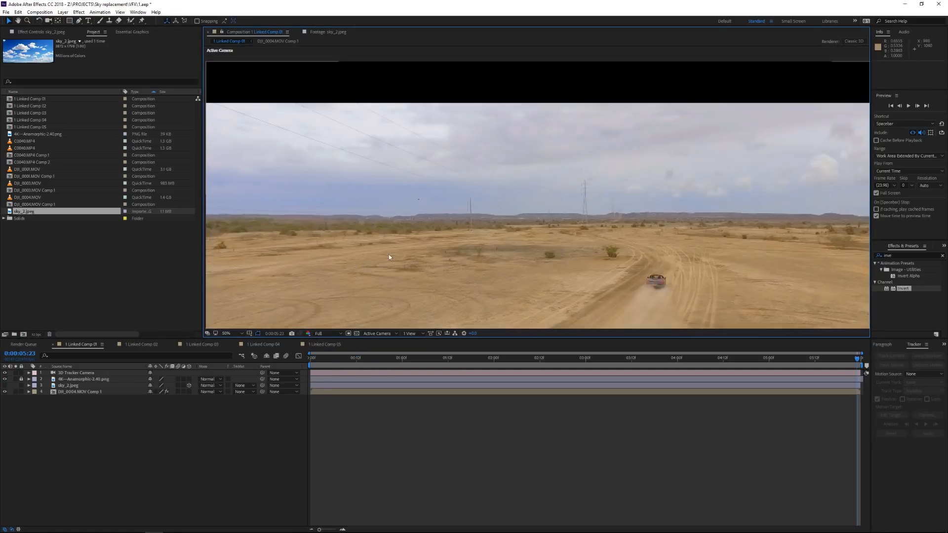
left_click(327, 334)
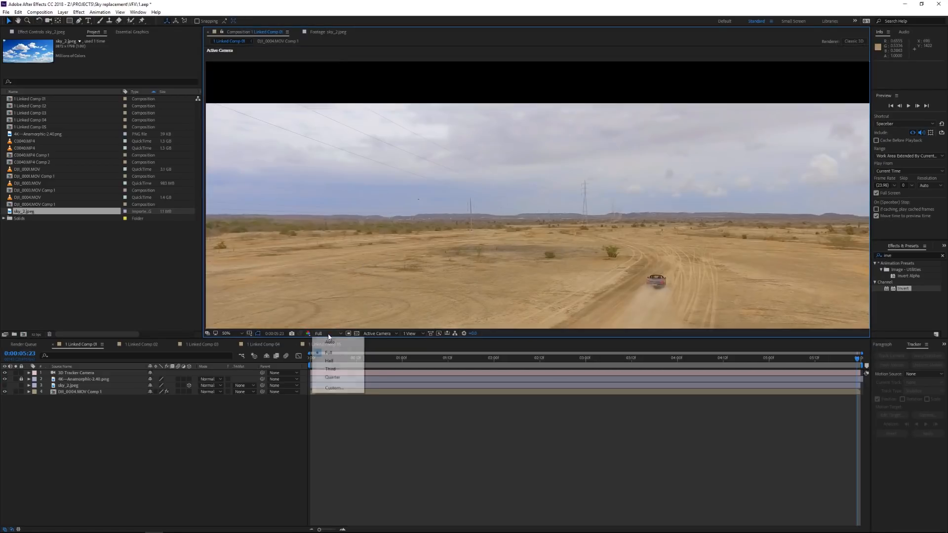
left_click(455, 232)
left_click_drag(455, 232, 542, 221)
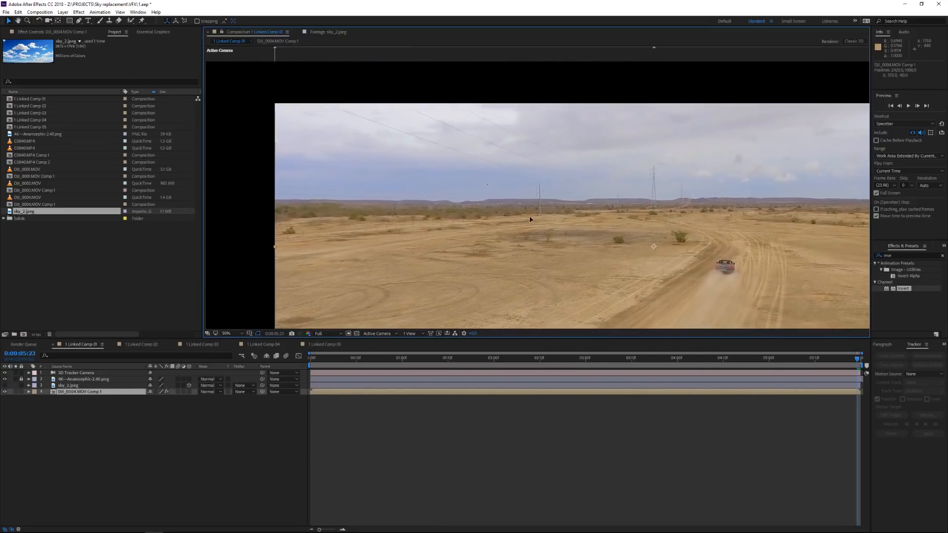
key("ctrl+z")
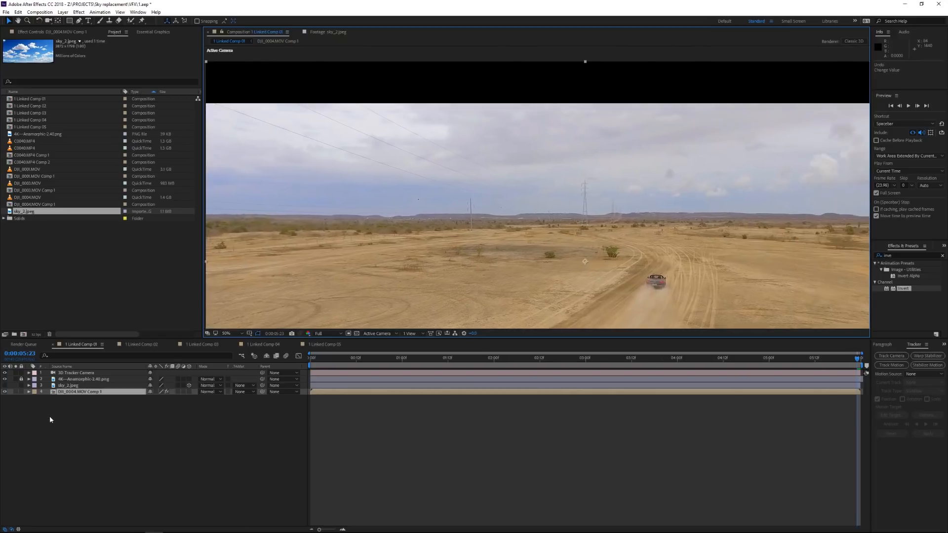
Step: Fit the frame in the viewer and duplicate the DJI_0004.MOV Comp 1 layer twice, placing both copies above sky_2.jpeg
left_click(229, 334)
left_click(232, 343)
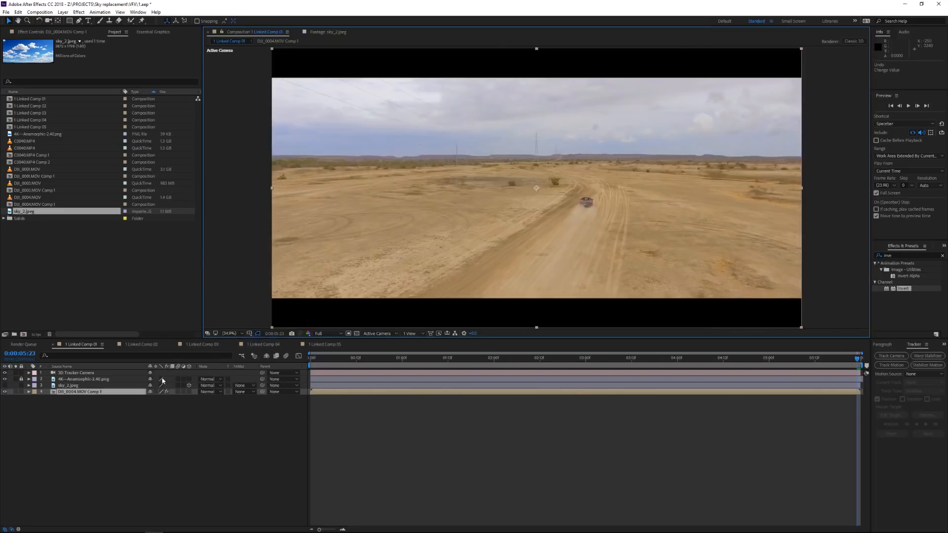
left_click(59, 401)
left_click(68, 392)
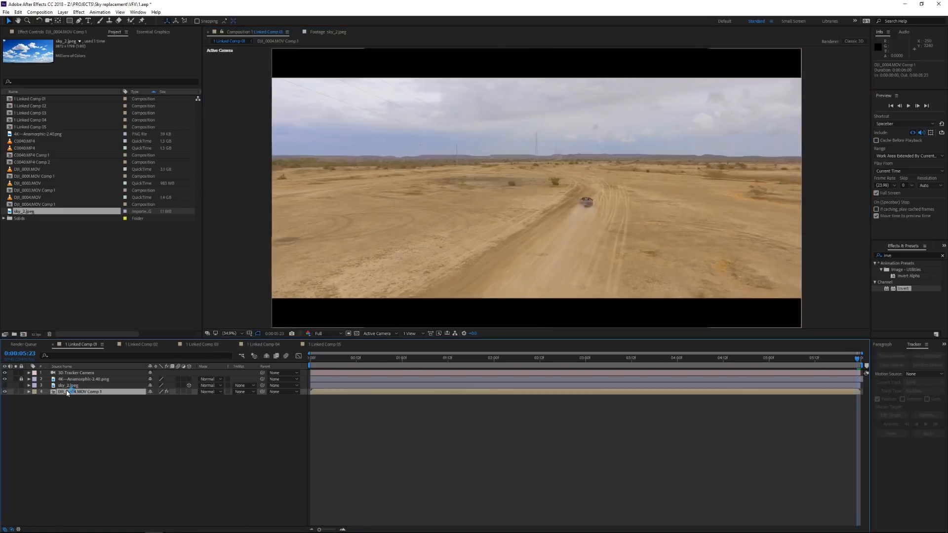
key("ctrl+d")
left_click_drag(63, 394, 65, 384)
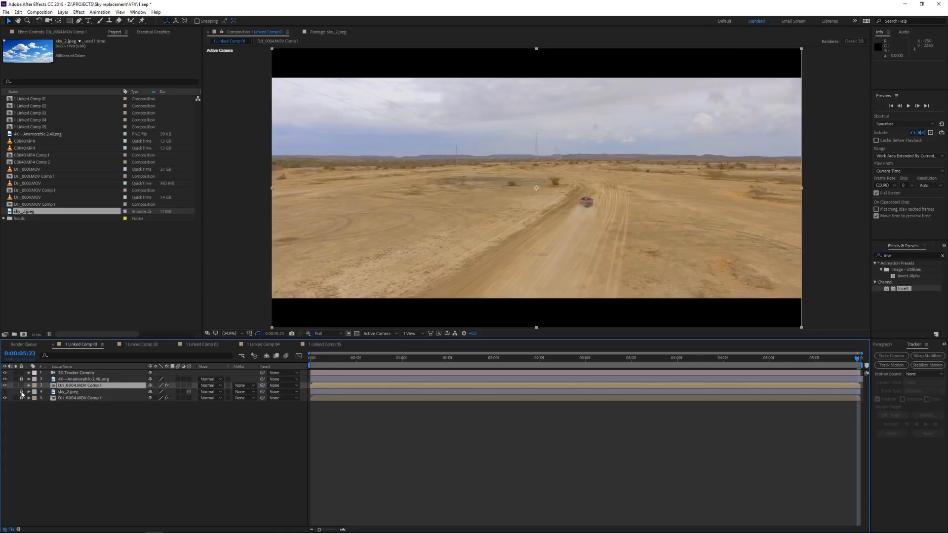
left_click(64, 385)
key("ctrl+d")
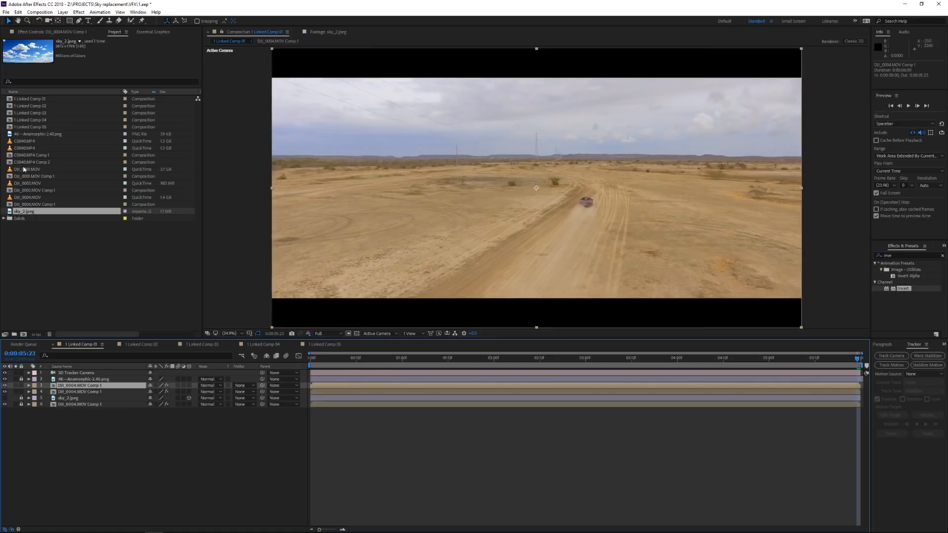
Step: Remove the 3D Camera Tracker effect from both DJI_0004.MOV Comp 1 copies above the sky layer
left_click(38, 31)
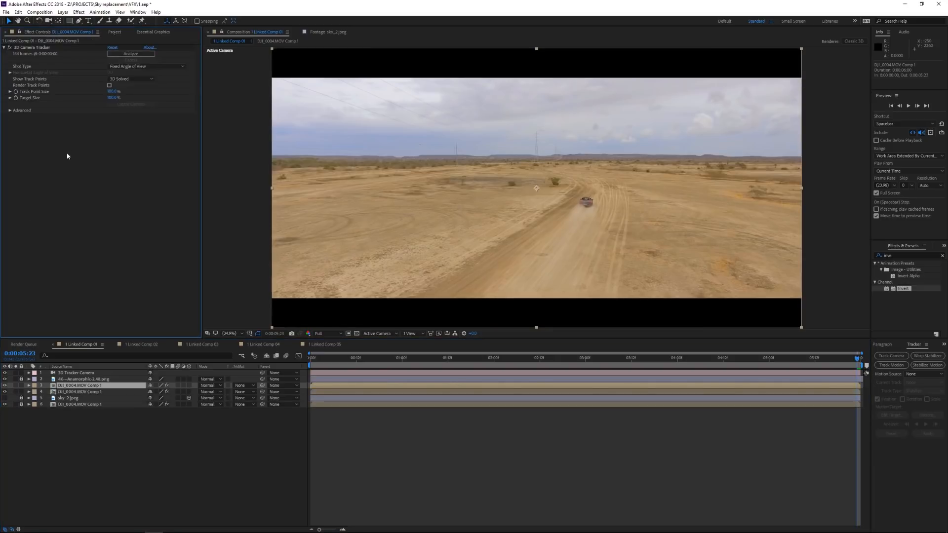
left_click(31, 48)
key("Delete")
left_click(66, 391)
left_click(45, 48)
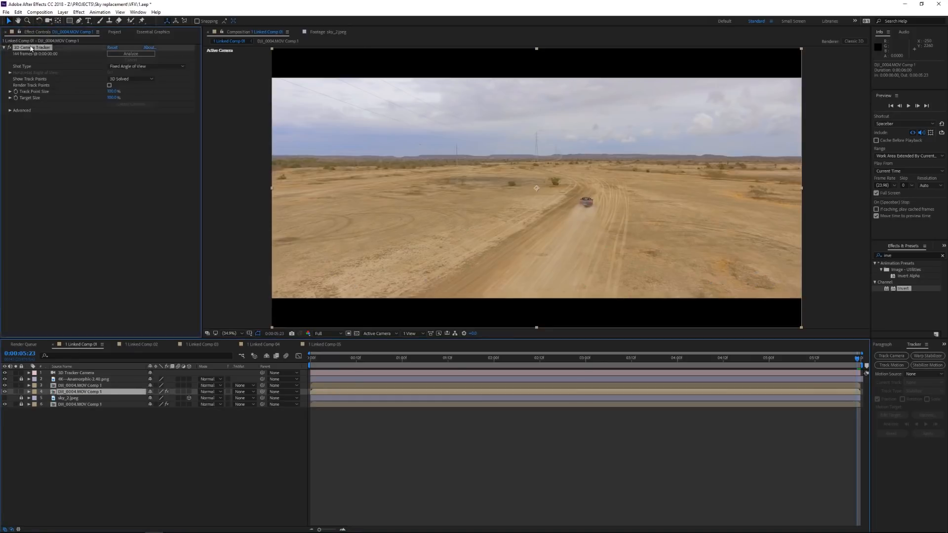
key("Delete")
Step: Apply the Invert effect to the uppermost DJI_0004.MOV Comp 1 copy
left_click(77, 386)
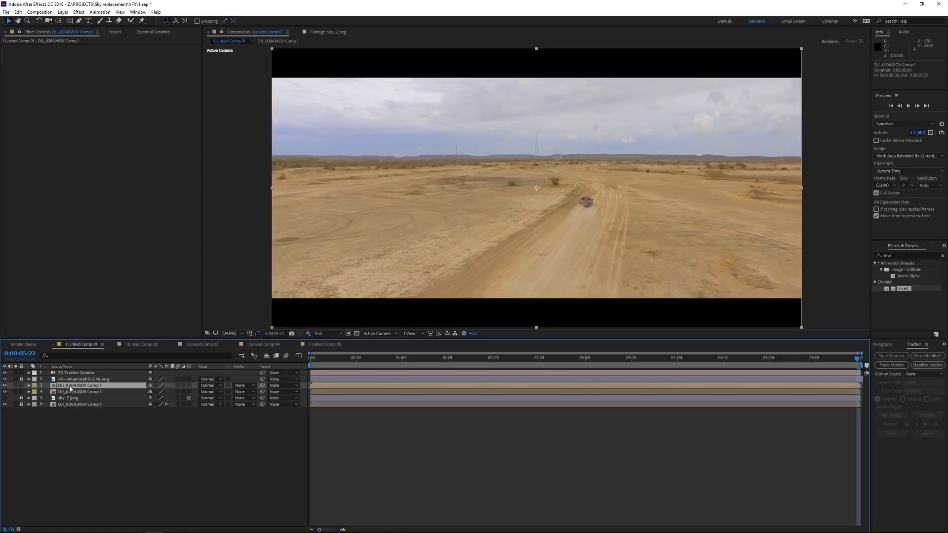
right_click(70, 134)
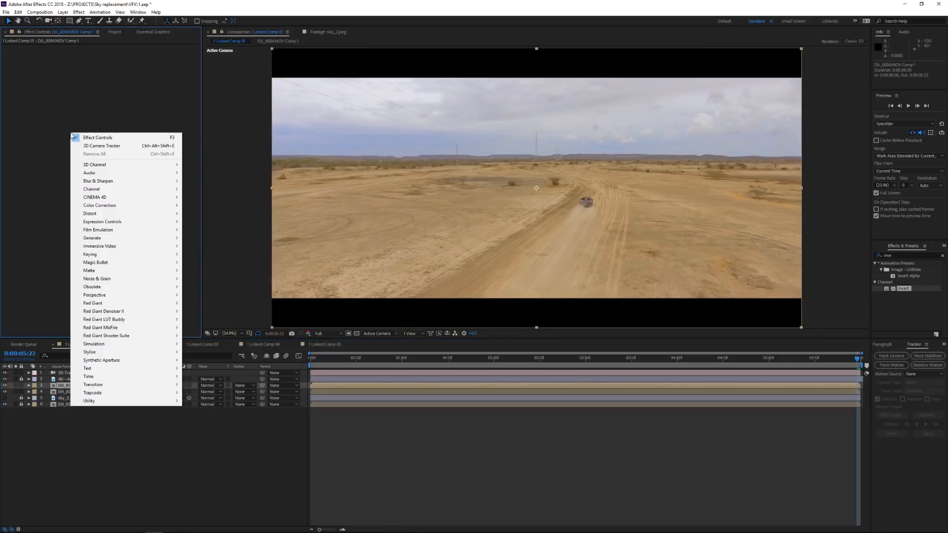
mouse_move(102, 209)
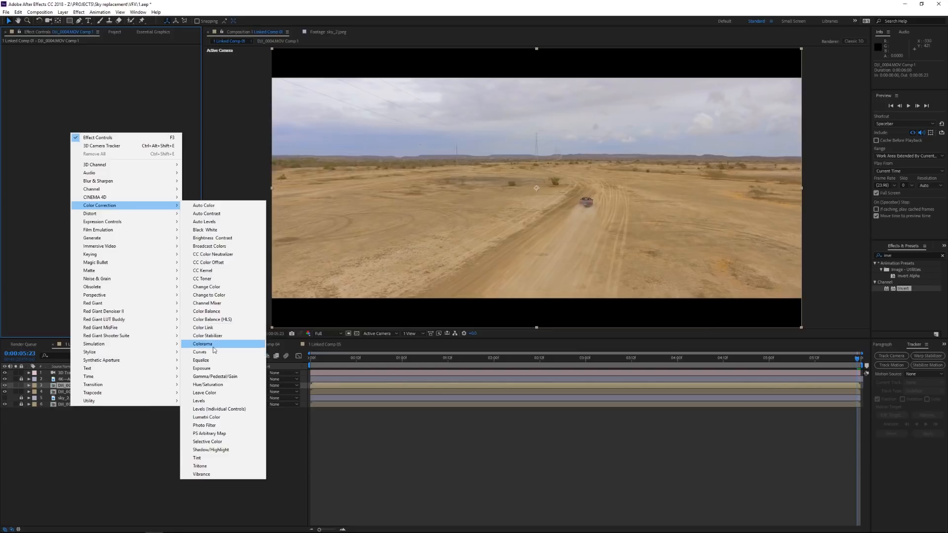
mouse_move(103, 191)
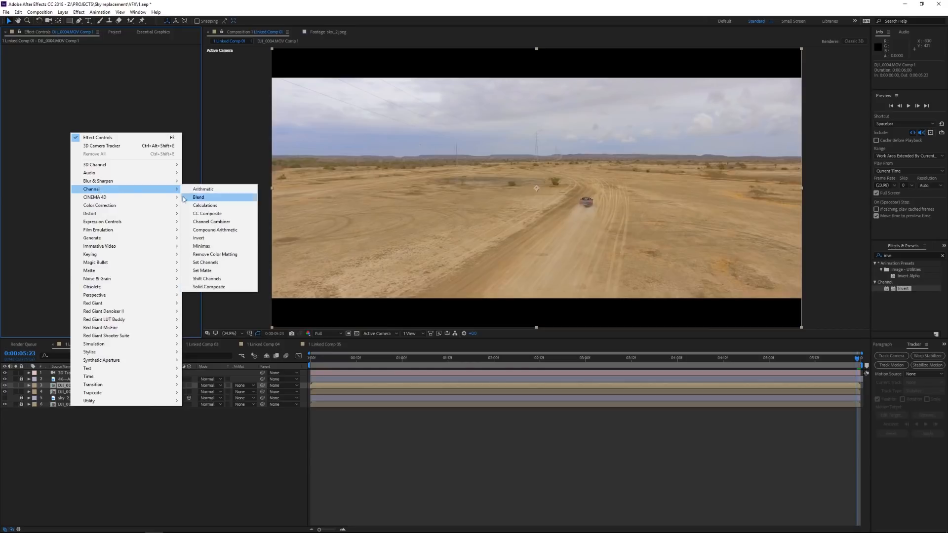
left_click(207, 239)
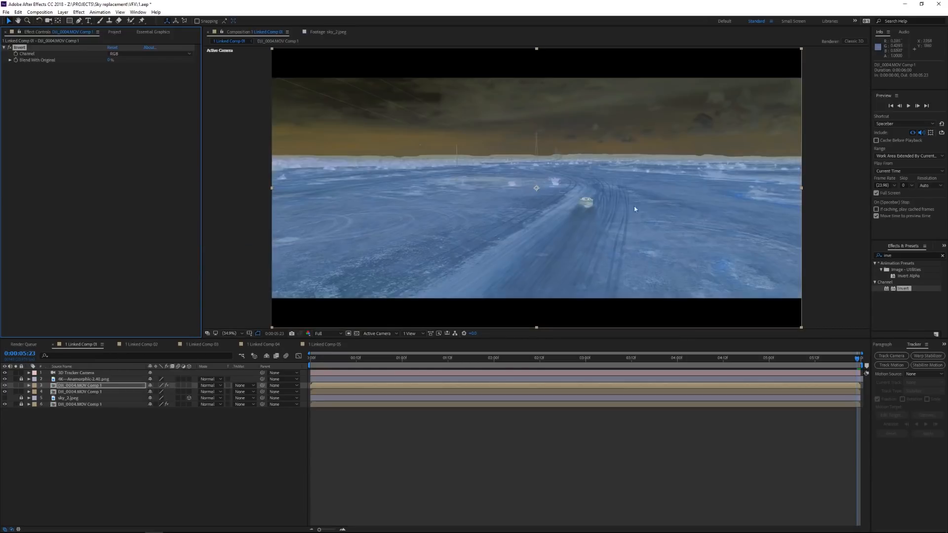
Step: Add Color Balance (HLS) to the inverted copy and set its Saturation to -100
right_click(62, 111)
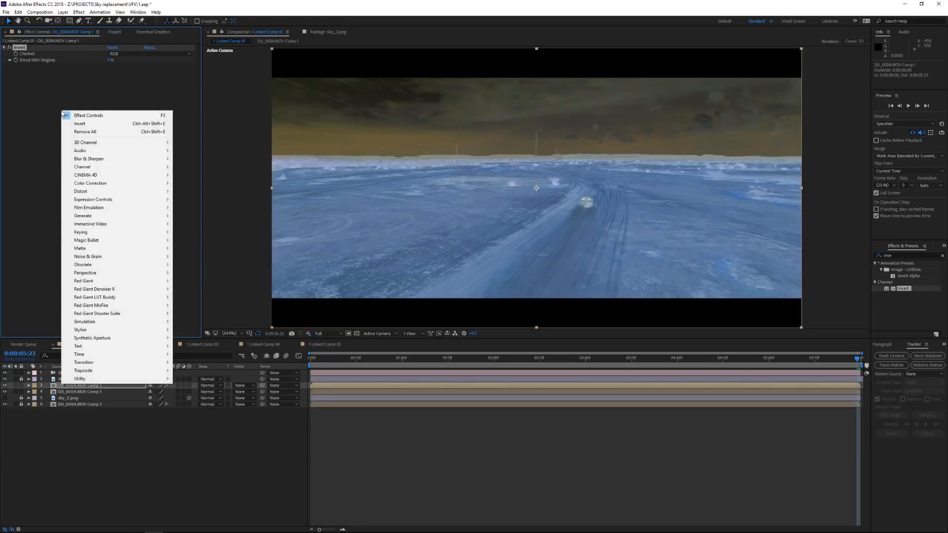
mouse_move(98, 186)
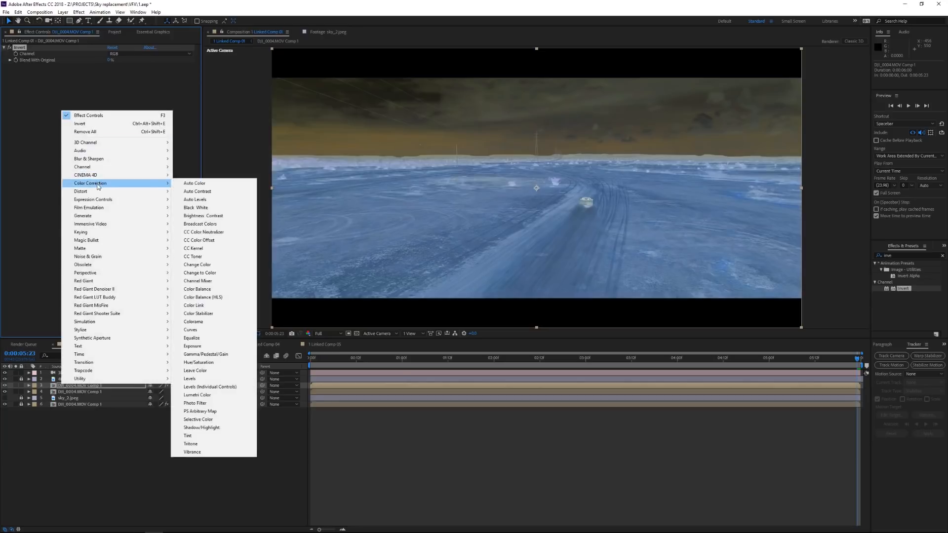
left_click(202, 296)
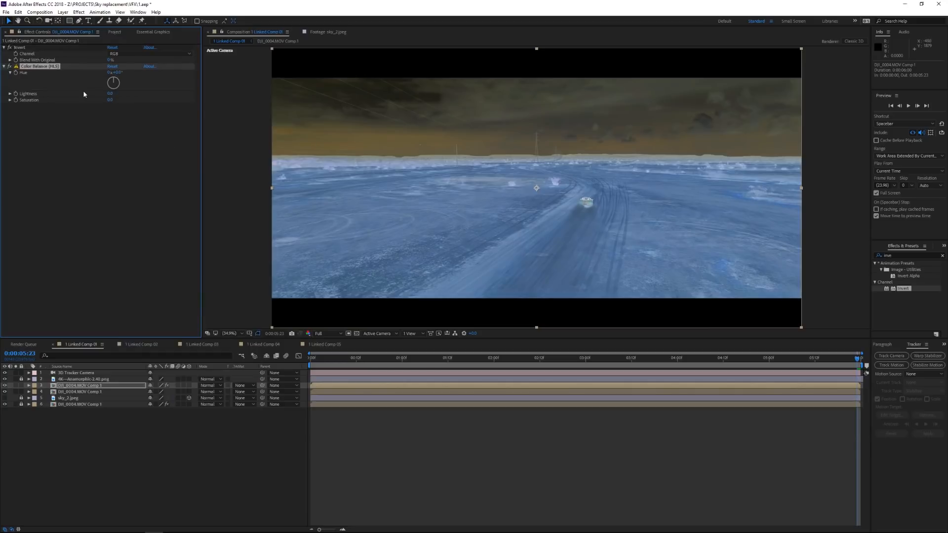
left_click_drag(111, 101, 0, 118)
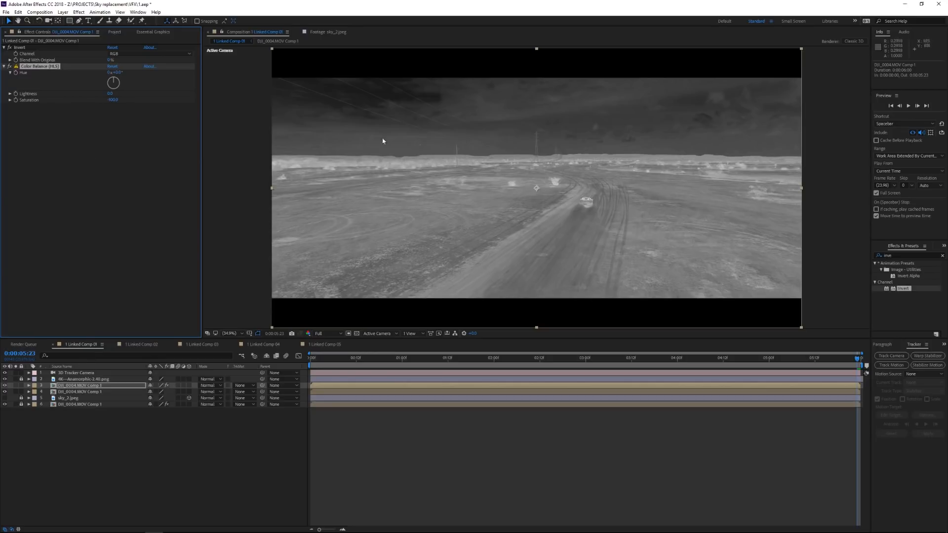
Step: Add Levels to the inverted copy and increase its contrast with Input Black about 0.07, Input White about 0.6 and Gamma about 0.44
right_click(74, 140)
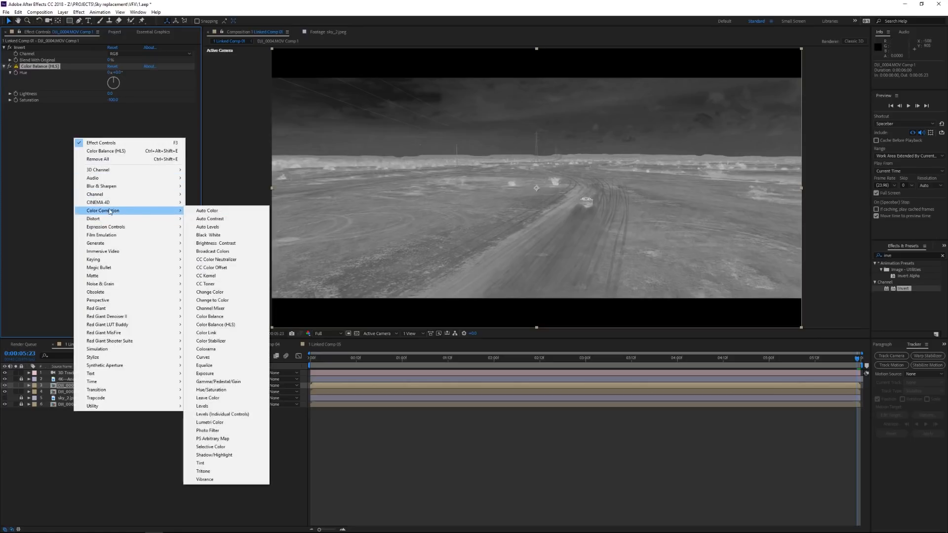
left_click(220, 407)
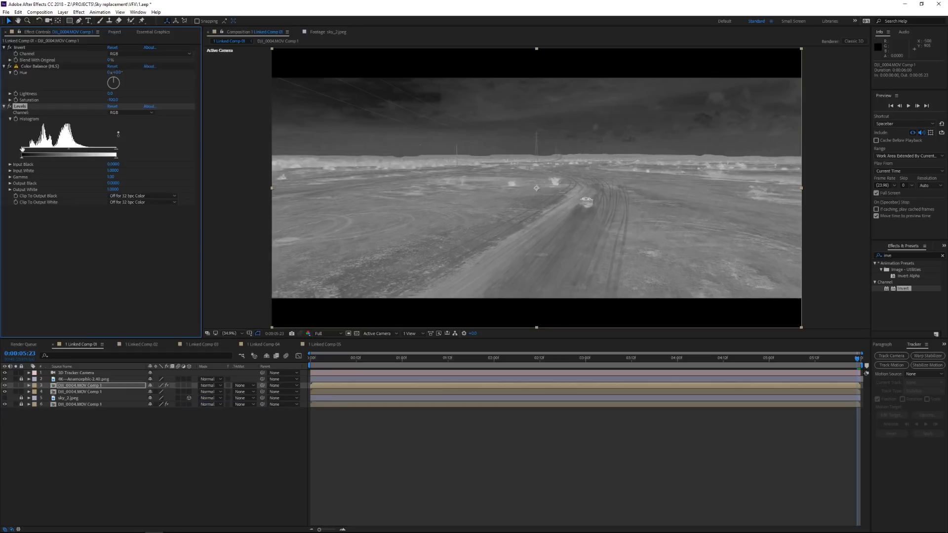
left_click_drag(27, 151, 30, 152)
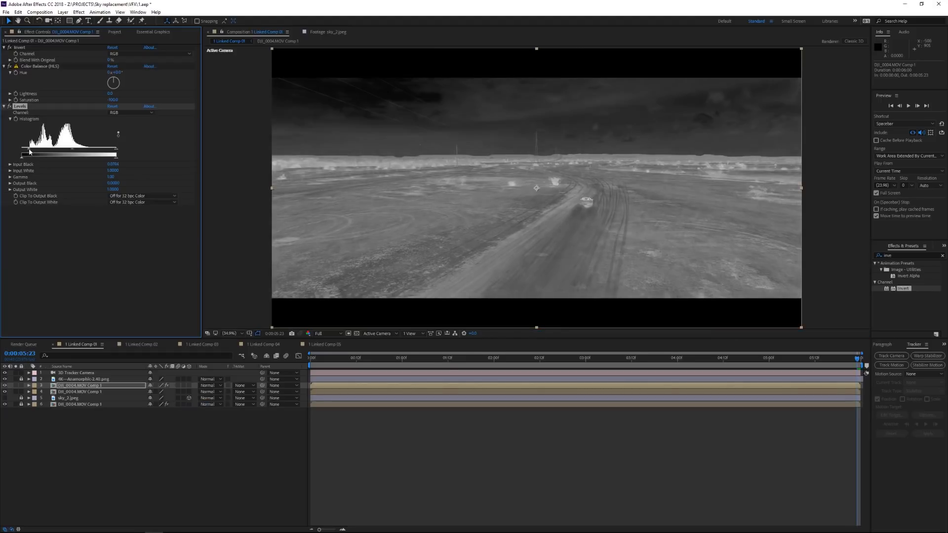
left_click_drag(30, 151, 31, 151)
left_click_drag(115, 150, 88, 155)
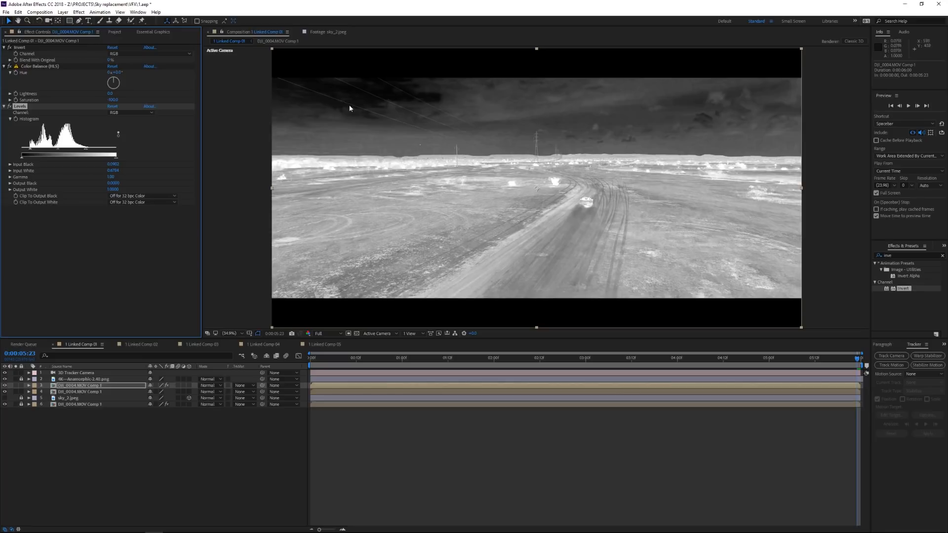
left_click_drag(85, 151, 81, 150)
left_click_drag(29, 152, 35, 151)
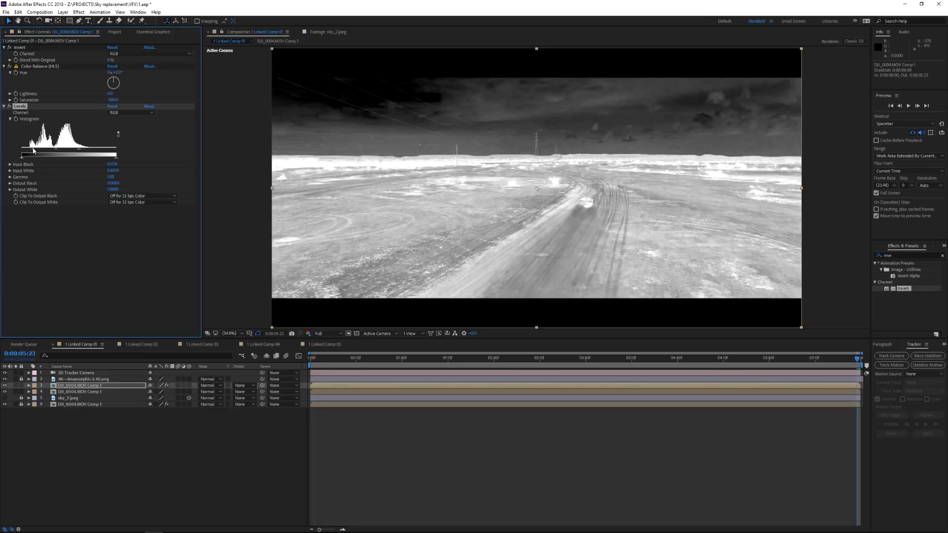
left_click_drag(56, 151, 67, 152)
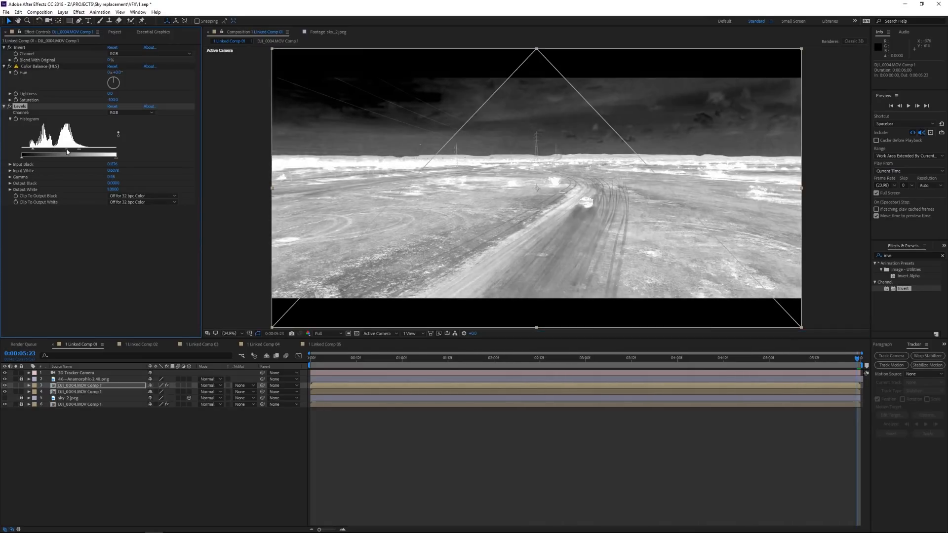
left_click_drag(68, 152, 68, 152)
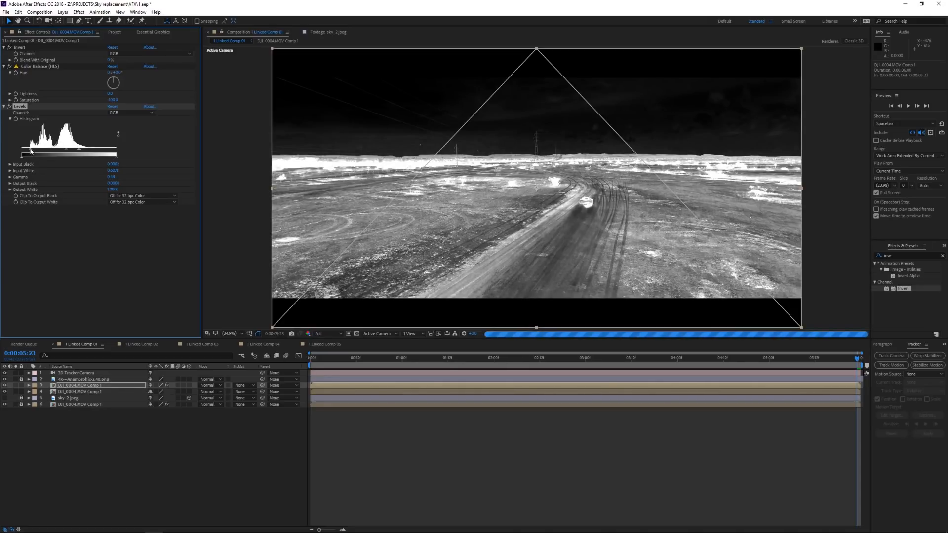
left_click_drag(32, 151, 28, 152)
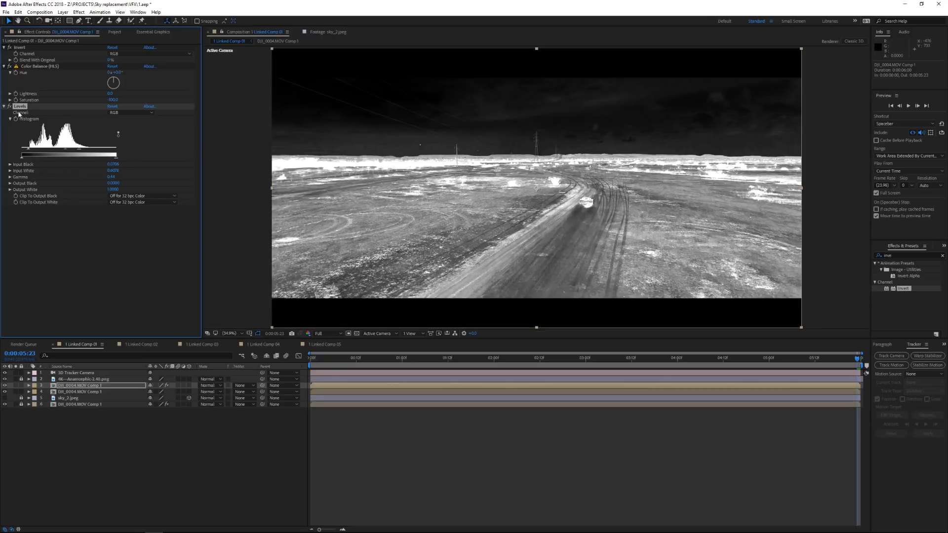
Step: Hide the inverted DJI_0004.MOV Comp 1 copy and select the copy directly beneath it
left_click(5, 386)
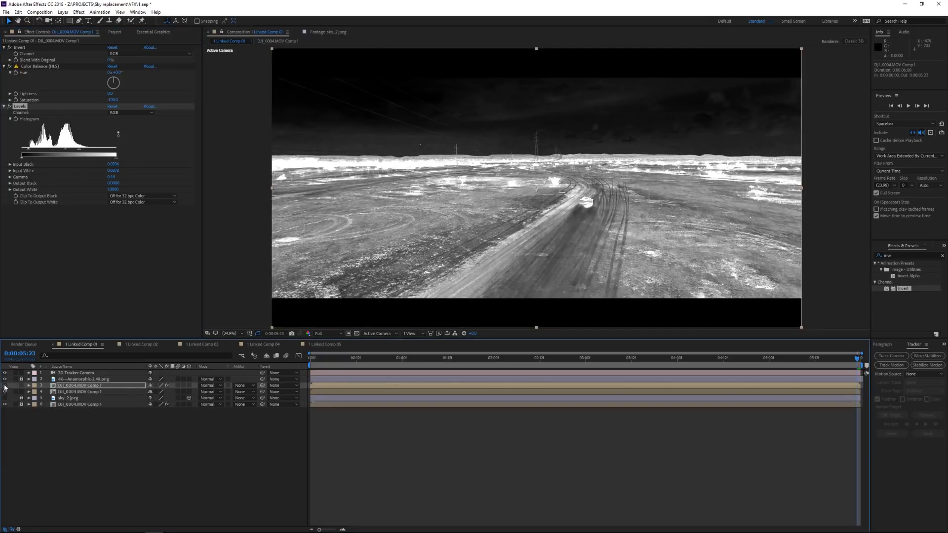
left_click(90, 392)
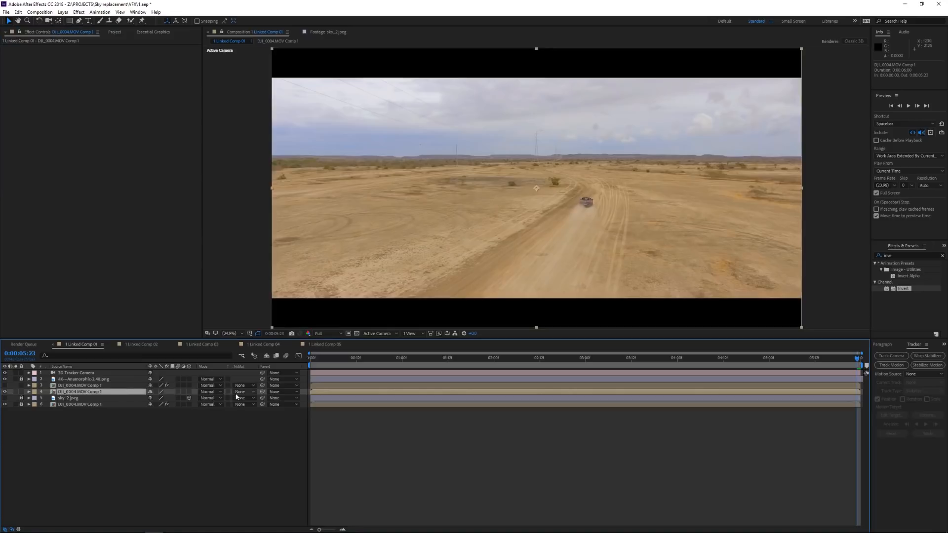
Step: Toggle the timeline's Modes column off and back on
right_click(251, 368)
right_click(209, 364)
right_click(209, 365)
mouse_move(238, 390)
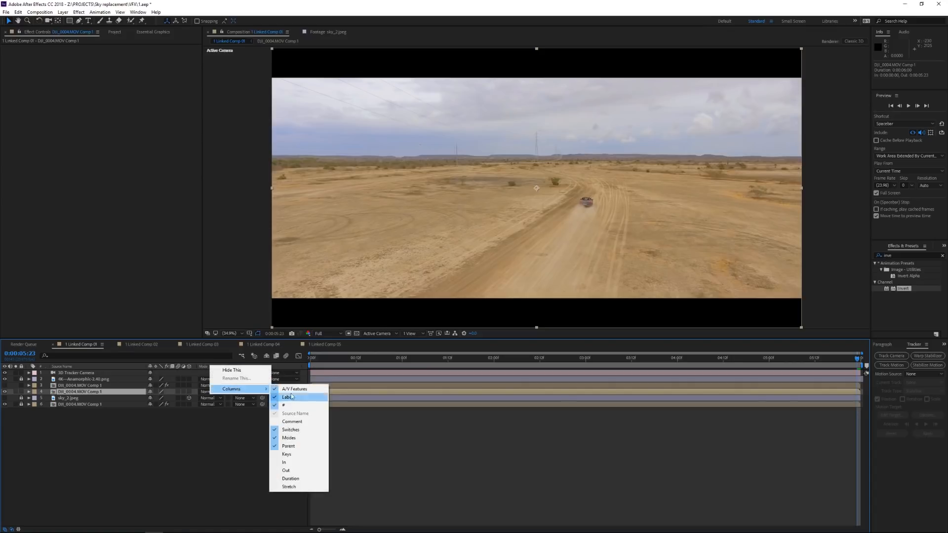
left_click(290, 440)
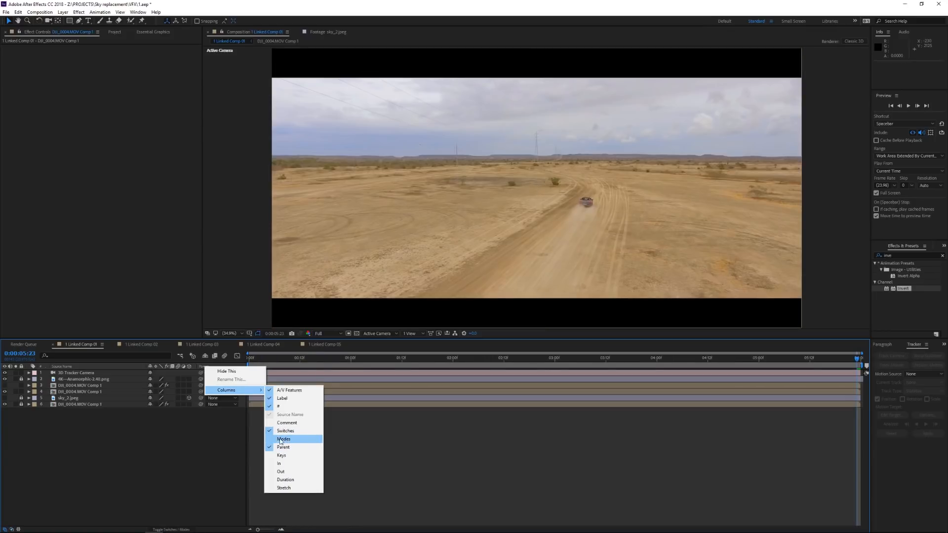
left_click(281, 441)
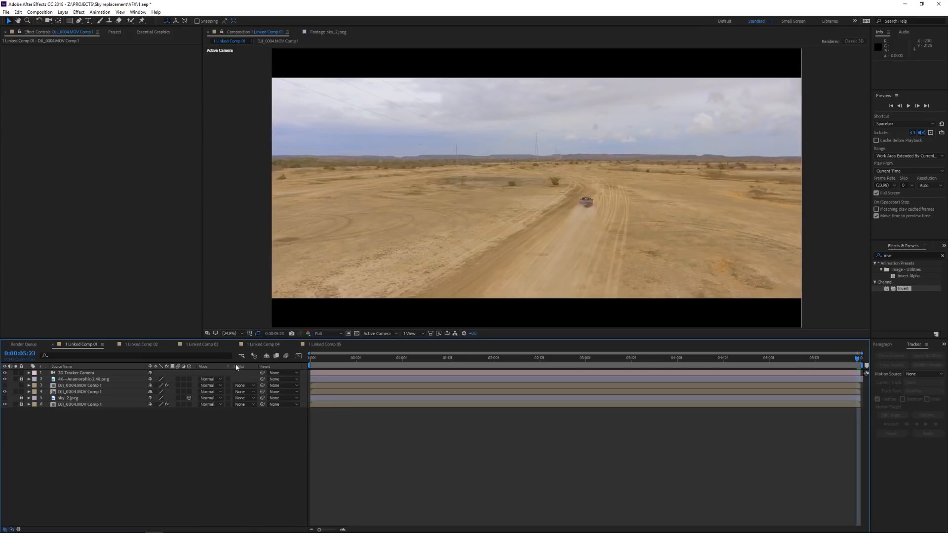
Step: Set the lower DJI_0004.MOV Comp 1 copy's track matte to Luma Matte of the inverted copy and check it briefly in solo
left_click(75, 392)
left_click(241, 392)
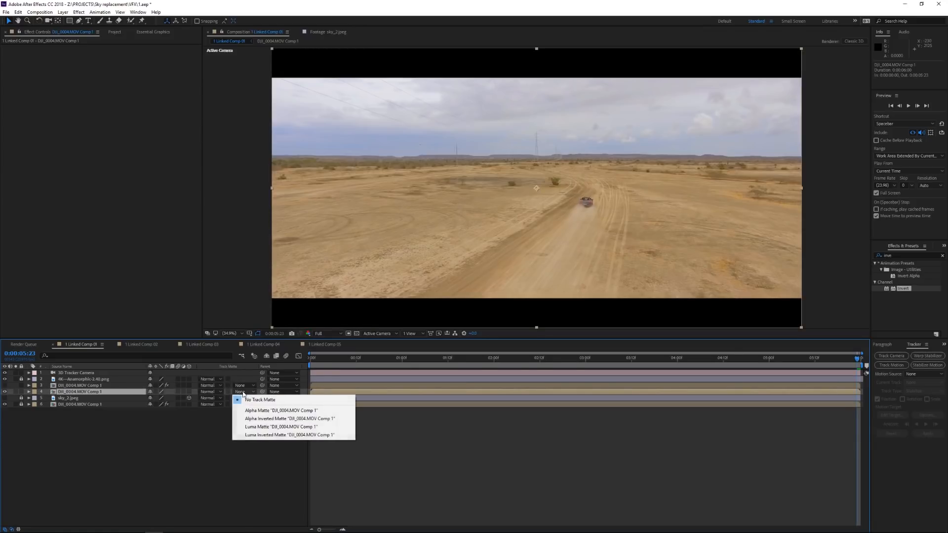
left_click(289, 427)
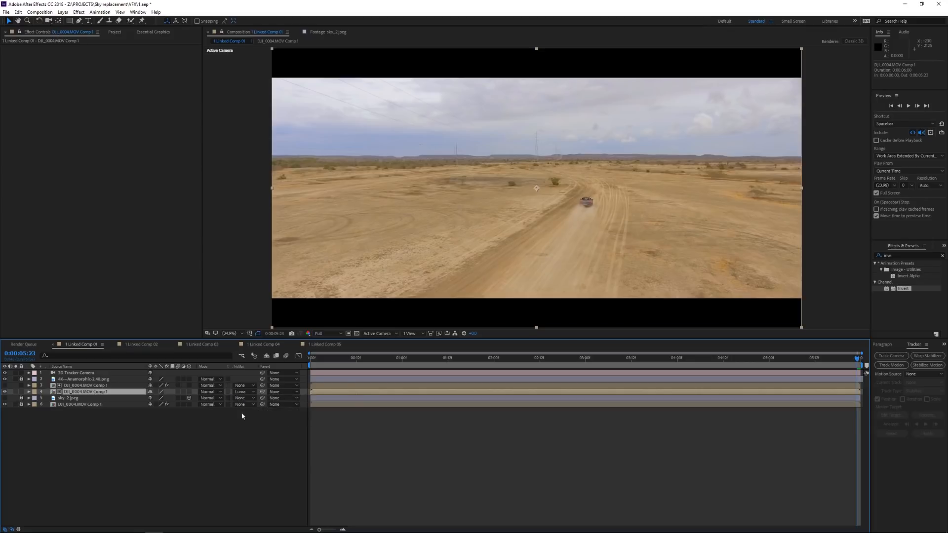
left_click(15, 391)
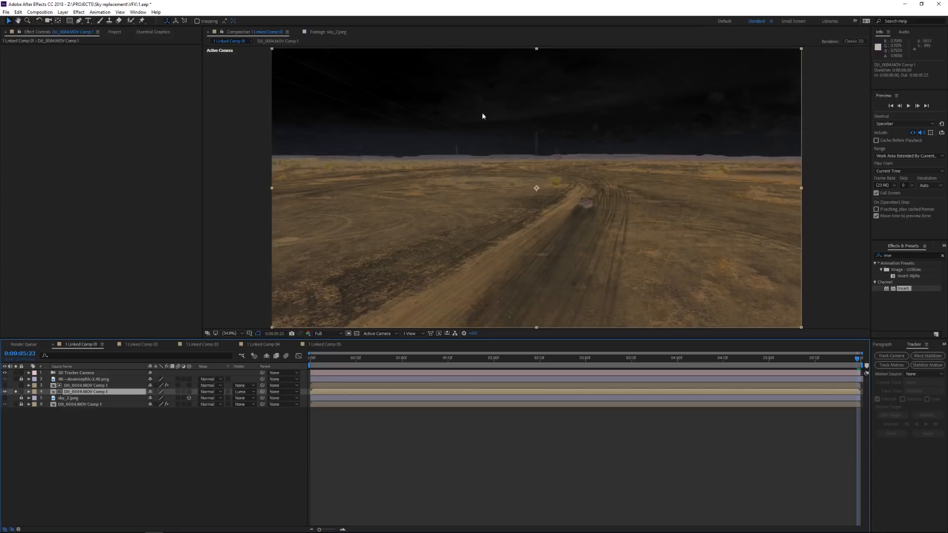
left_click(15, 391)
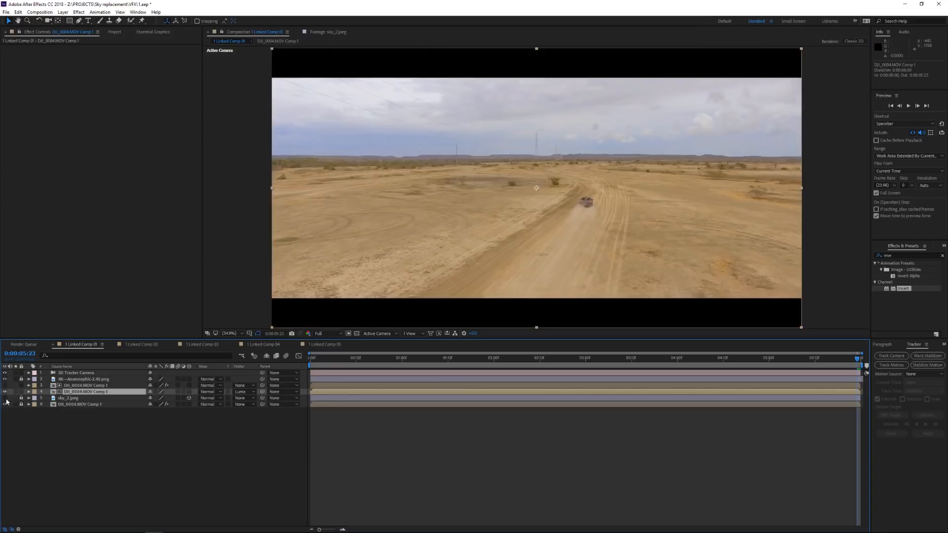
Step: Make sky_2.jpeg visible, unlock it, and shift it slightly upward so its lower edge sits nearer the horizon
left_click(5, 399)
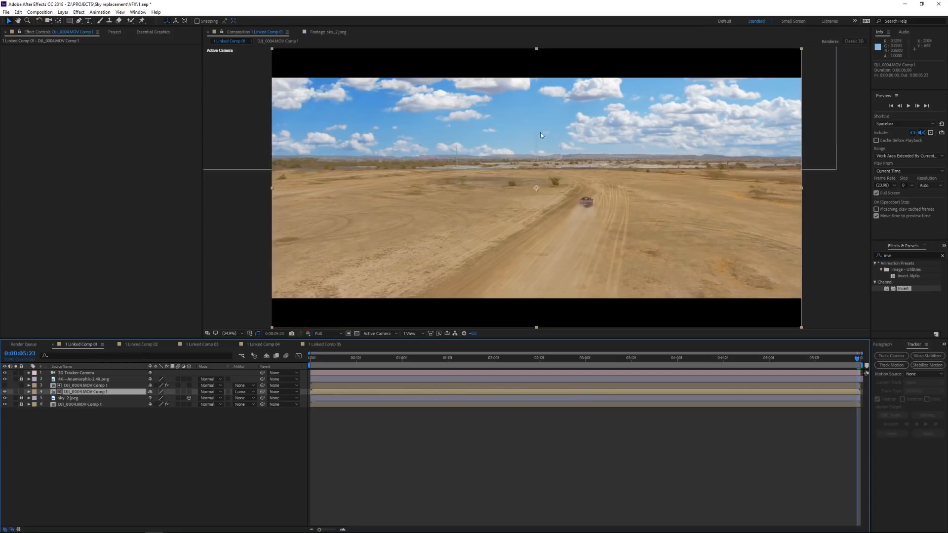
left_click(5, 391)
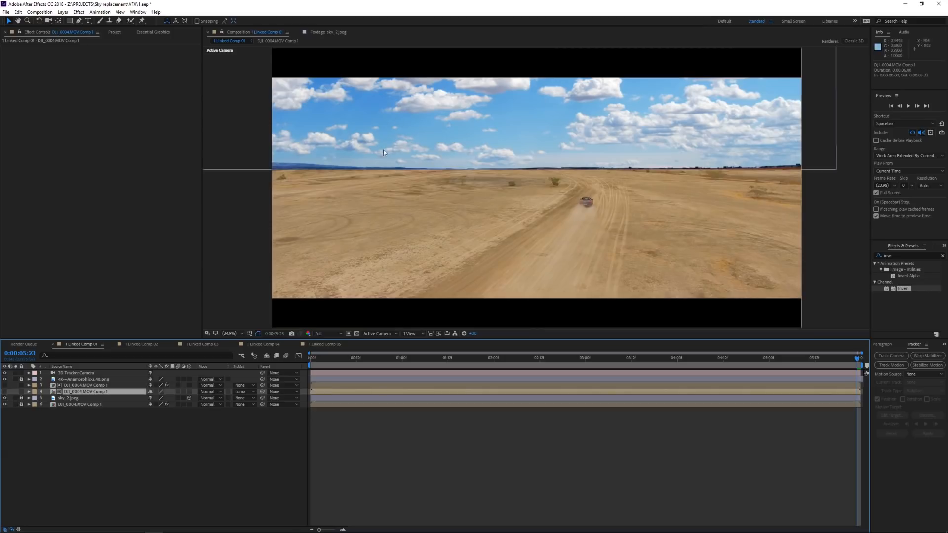
left_click(5, 391)
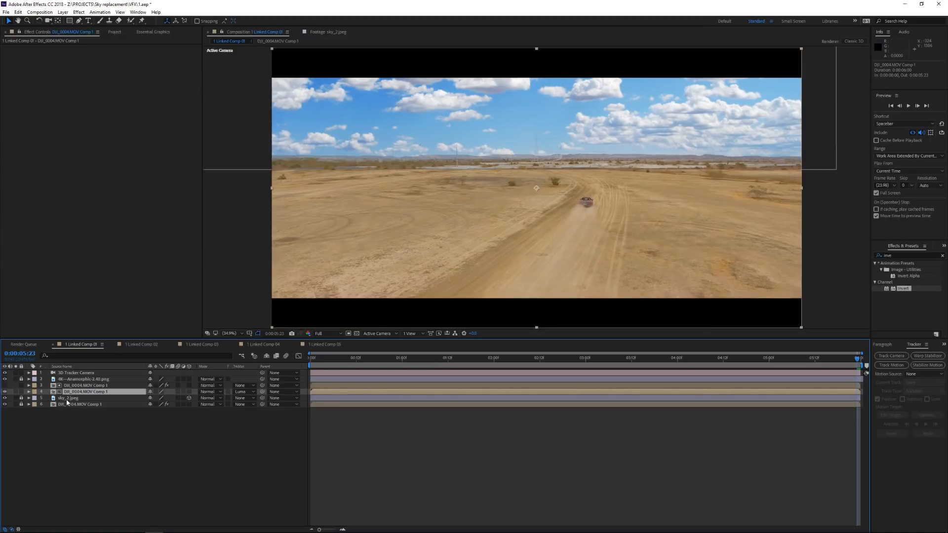
left_click(482, 153)
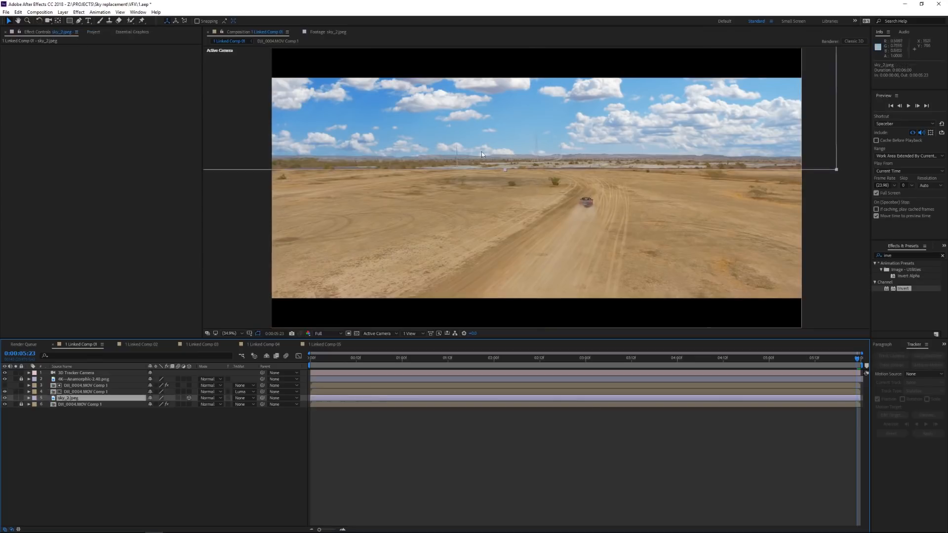
left_click_drag(514, 143, 518, 133)
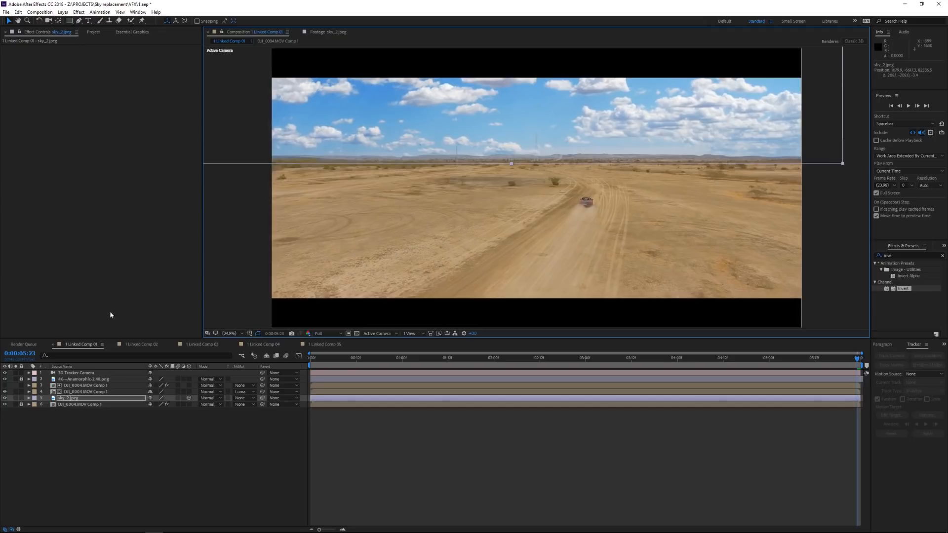
Step: Add a full-layer rectangular mask to sky_2.jpeg, raise its Mask Feather, and inspect the blend along the horizon
double_click(68, 21)
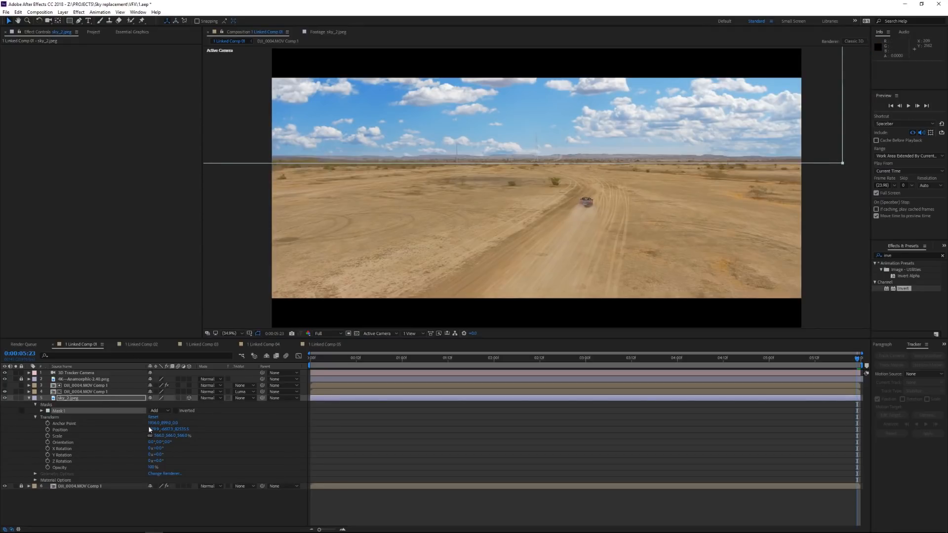
left_click(41, 410)
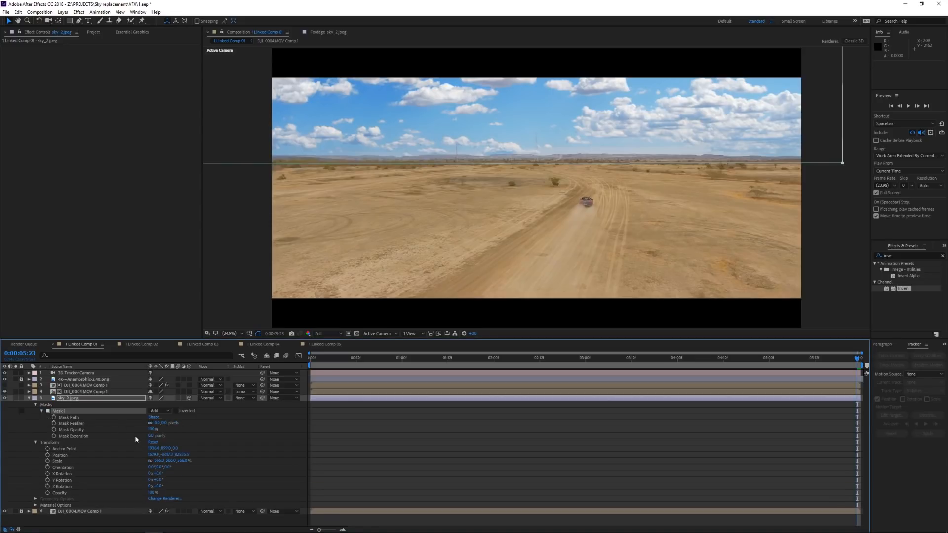
left_click_drag(156, 423, 179, 422)
scroll(603, 145, "up", 2)
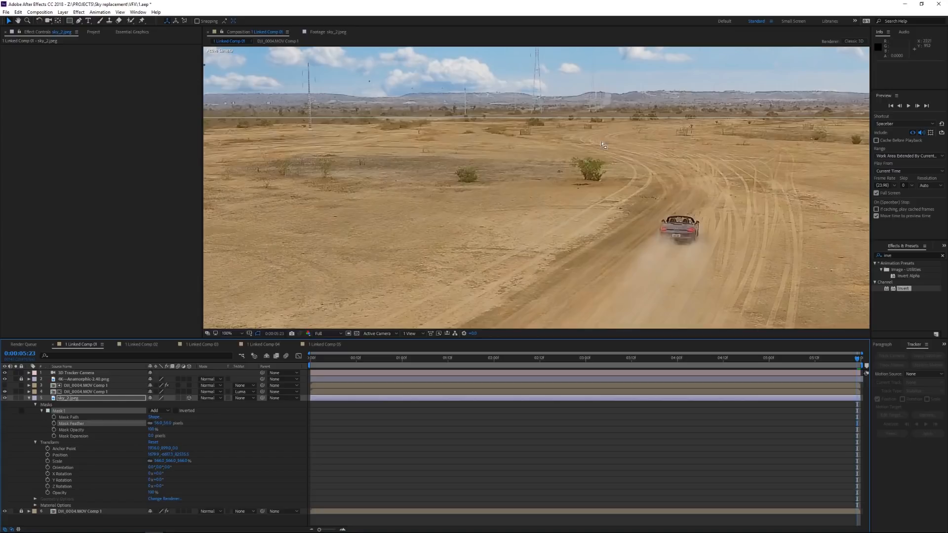
left_click_drag(574, 122, 548, 249)
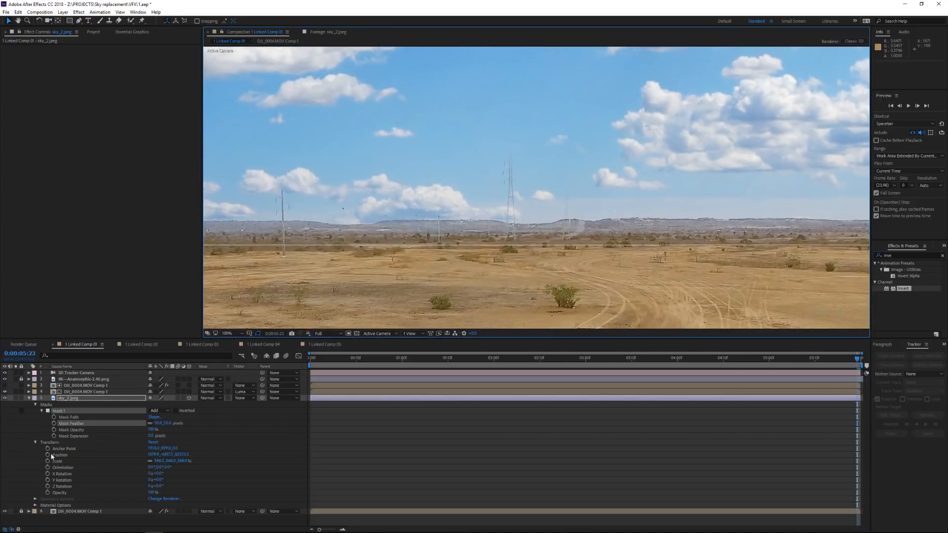
Step: With the luma-matted copy hidden, move the lower edge of the sky_2.jpeg mask up to the horizon line
left_click(5, 398)
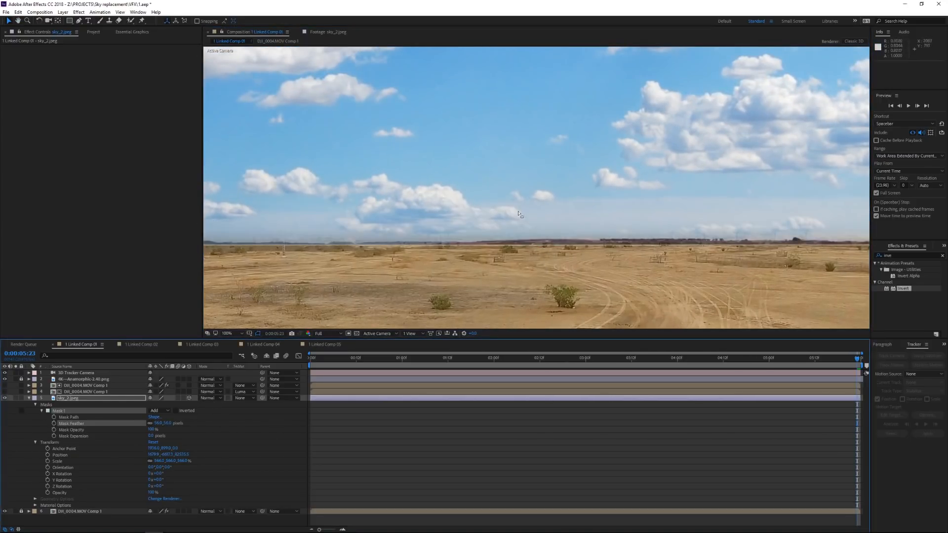
scroll(496, 247, "down", 6)
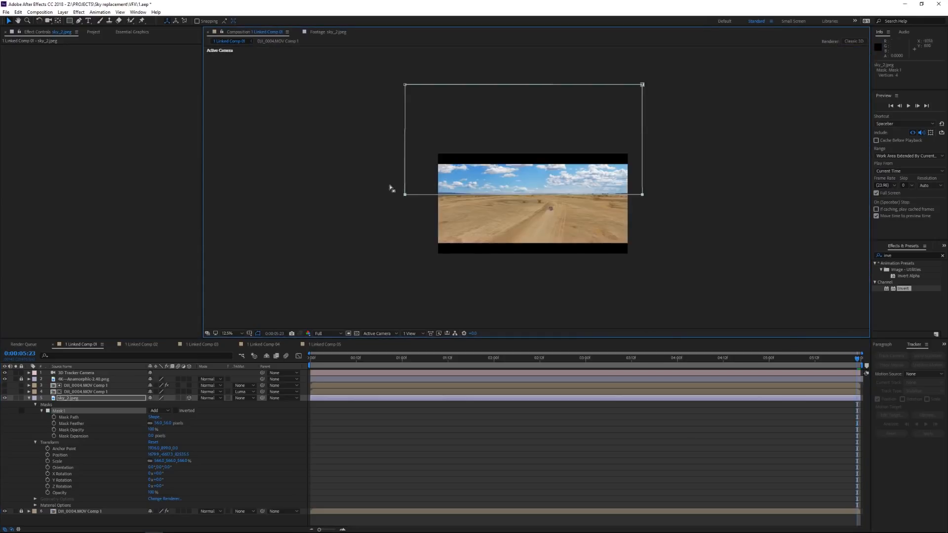
left_click(397, 199)
left_click(406, 195)
left_click_drag(642, 196, 643, 188)
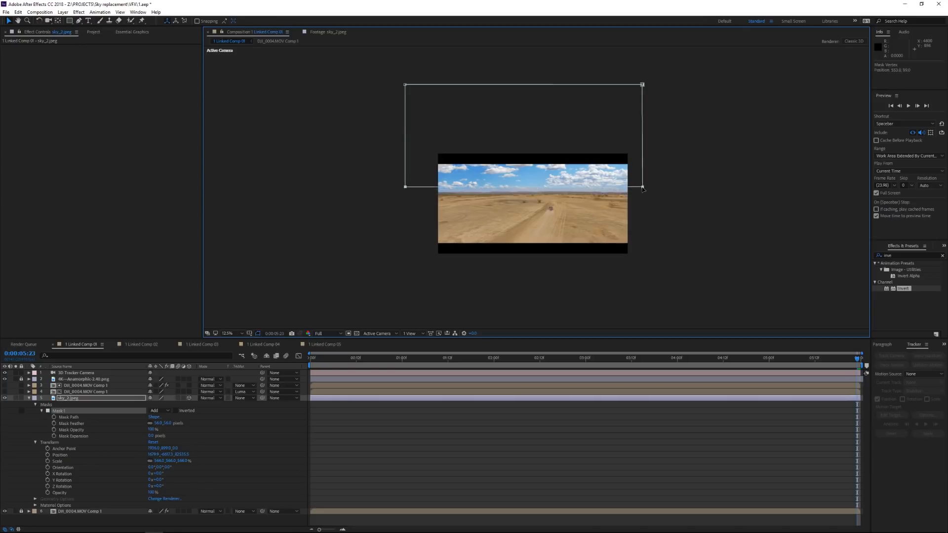
key("period")
key("period")
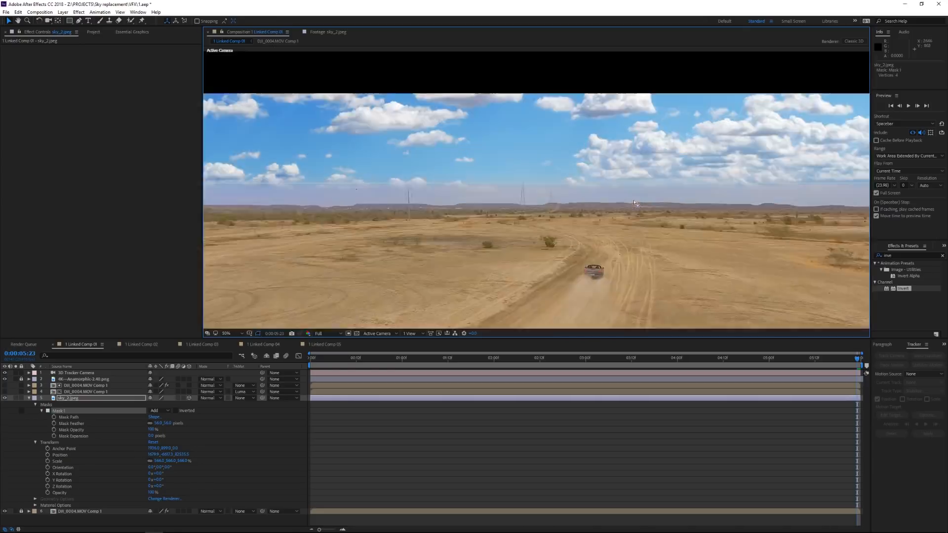
left_click(683, 188)
left_click_drag(681, 186, 684, 197)
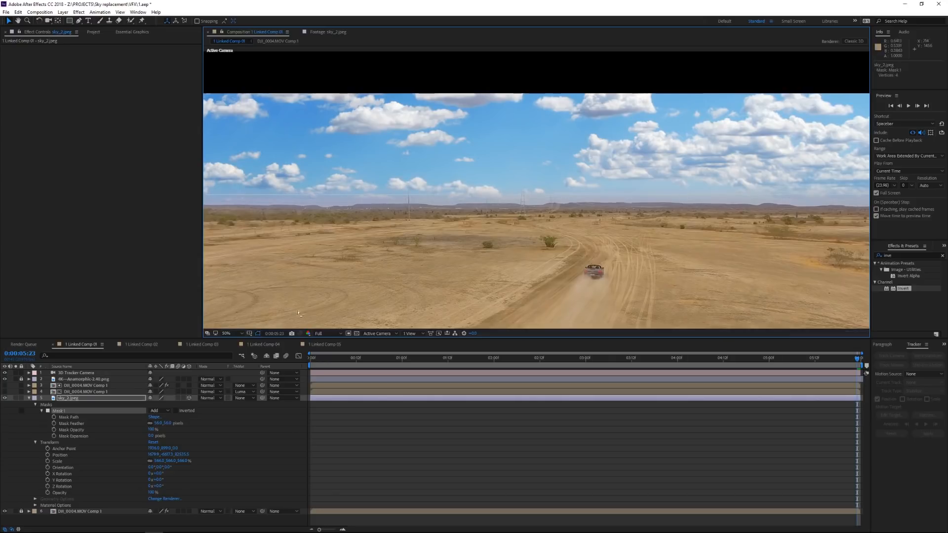
Step: Increase the sky mask's feather further to soften its lower edge, and compare the shot with sky_2.jpeg off and on
left_click_drag(157, 423, 188, 422)
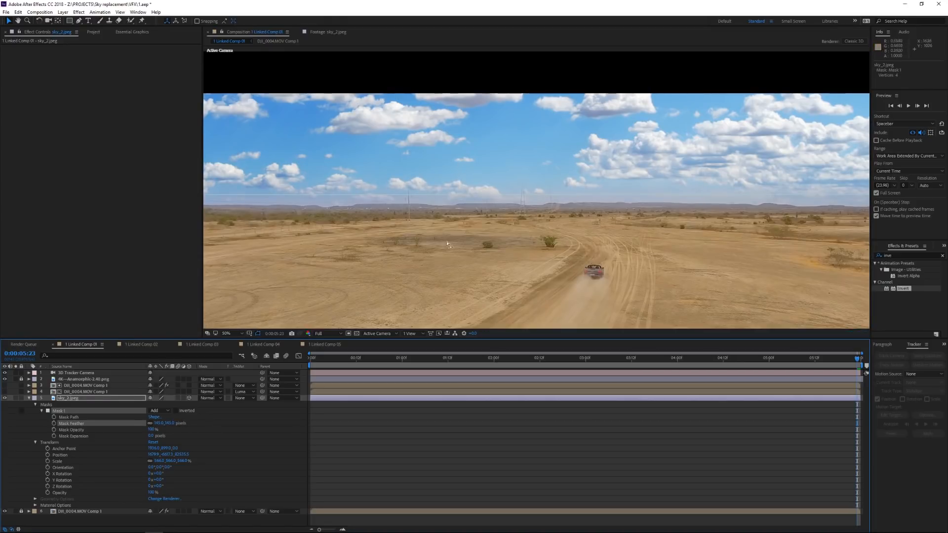
left_click(232, 430)
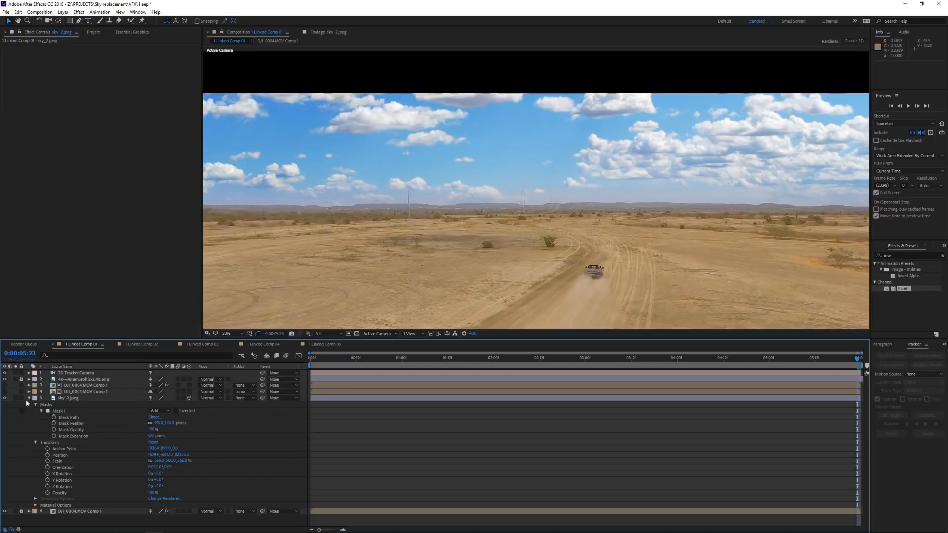
left_click(5, 399)
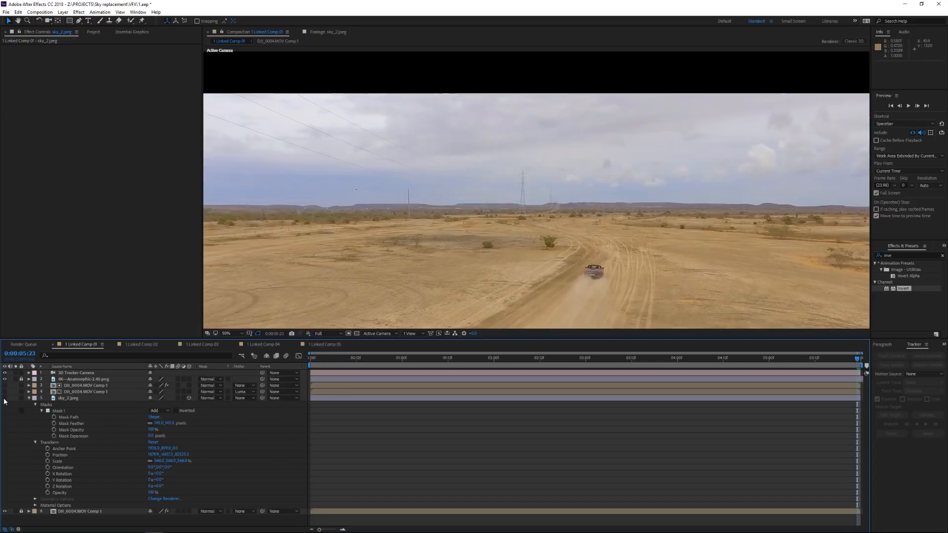
left_click(5, 398)
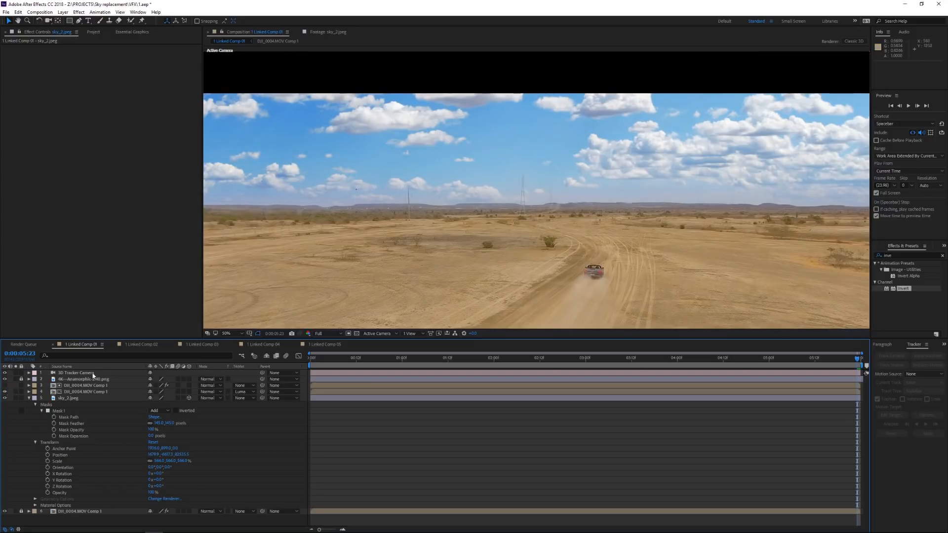
Step: Refine Levels on the inverted matte copy by raising Input Black slightly and setting Gamma to about 0.7
left_click(5, 391)
left_click(4, 391)
left_click(80, 386)
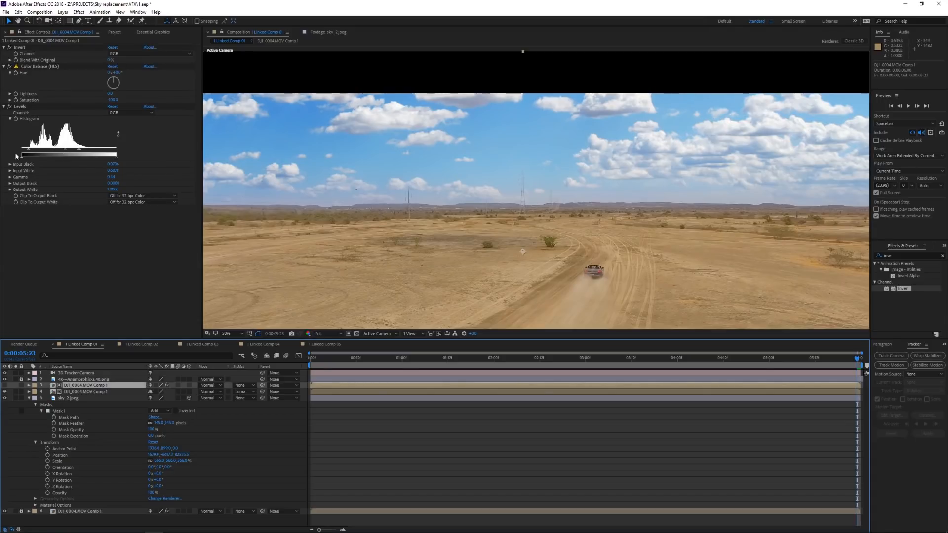
left_click_drag(29, 151, 33, 151)
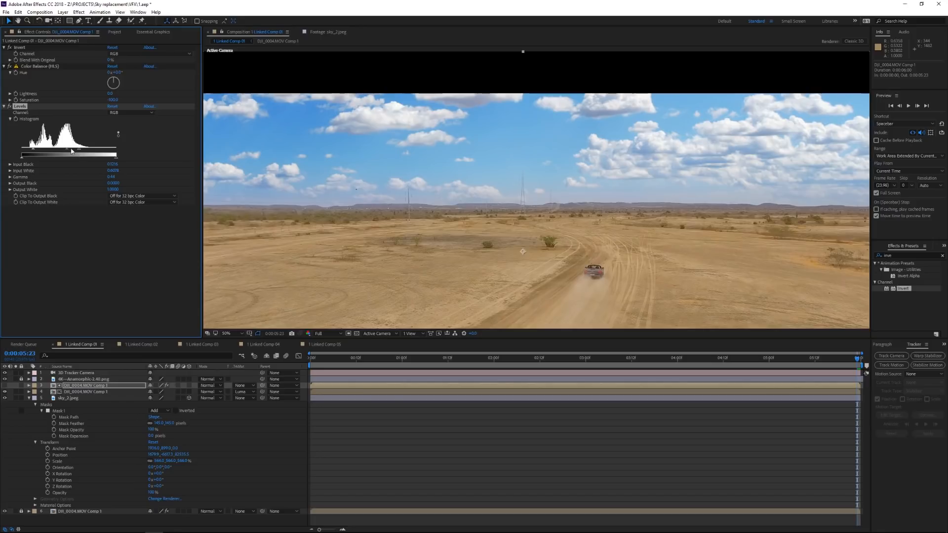
left_click_drag(68, 152, 61, 154)
Step: Fit the whole composition in the viewer and collapse the sky_2.jpeg layer's properties
left_click(230, 334)
left_click(240, 345)
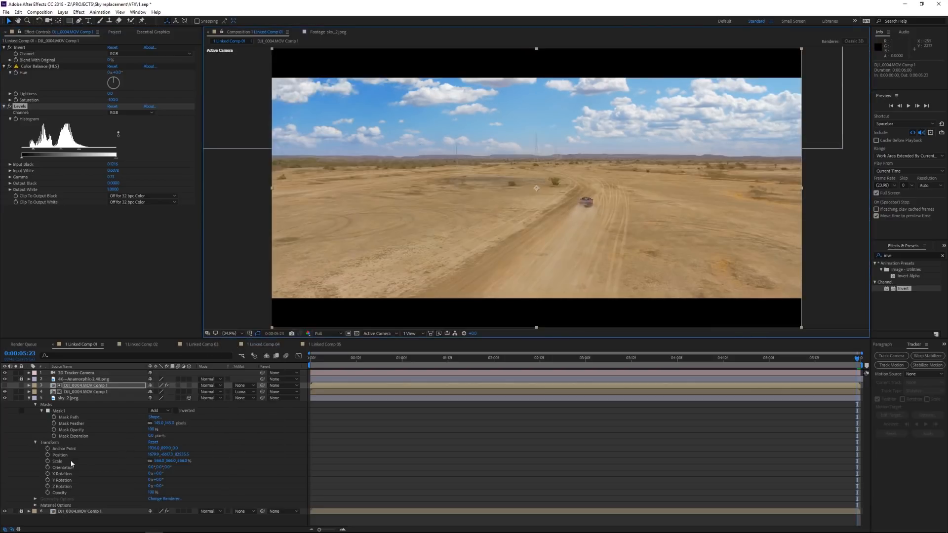
left_click(29, 398)
left_click(22, 422)
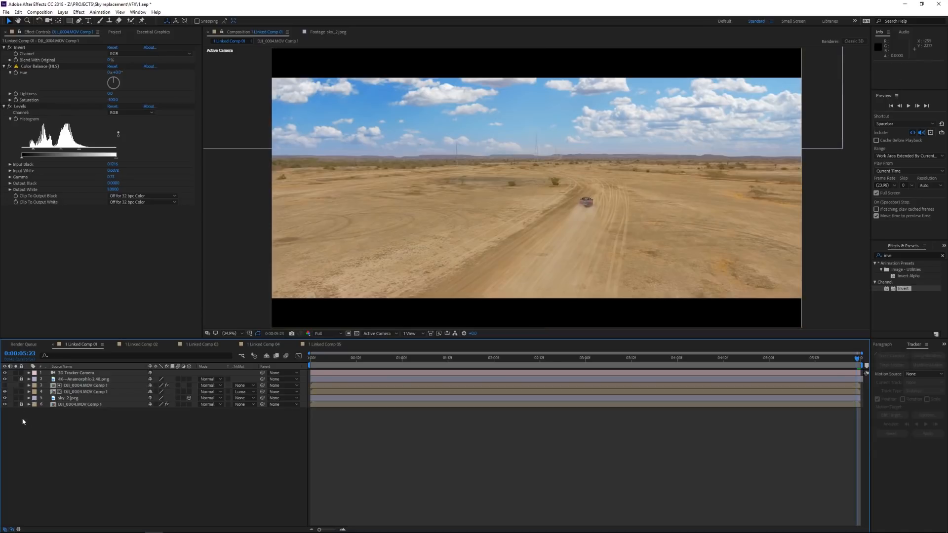
Step: Compare the shot with sky_2.jpeg off and on, and check the composite at 0:00:04:00
left_click(4, 398)
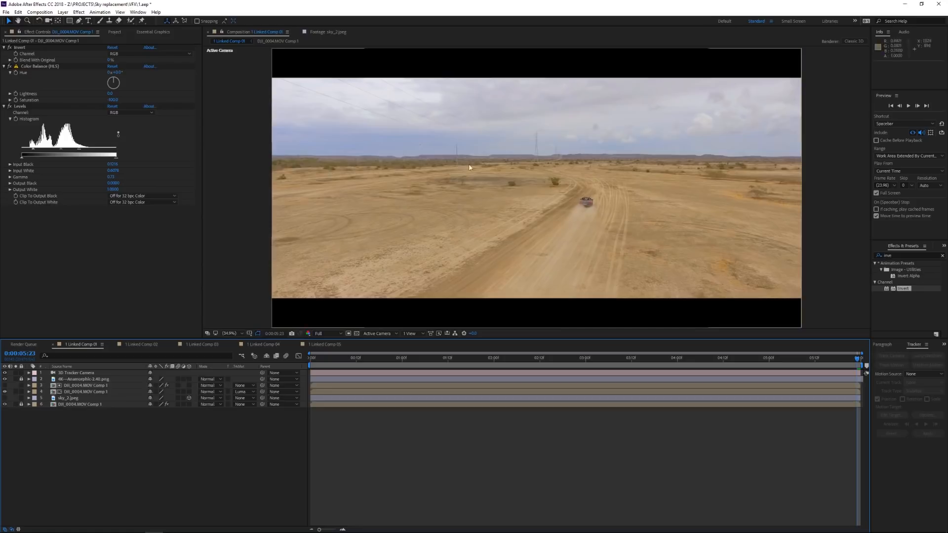
left_click(4, 398)
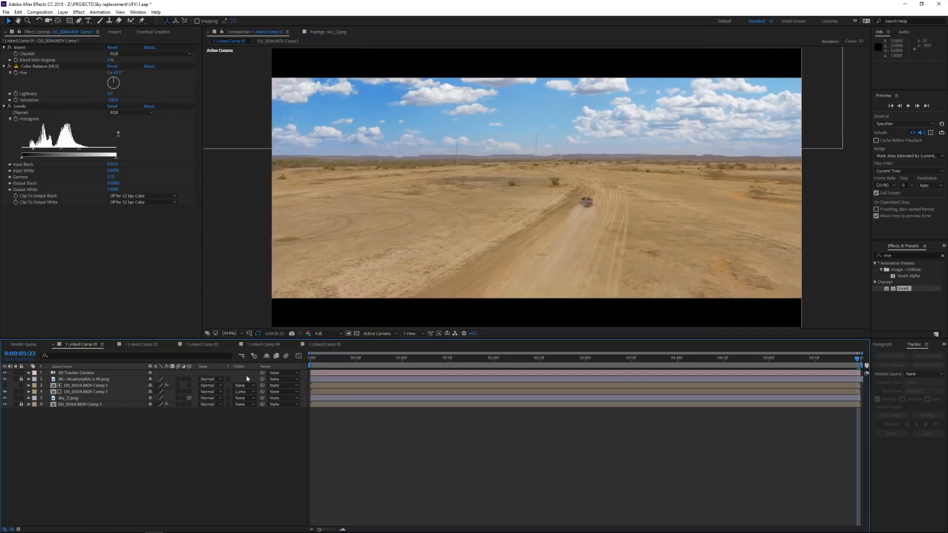
left_click(677, 364)
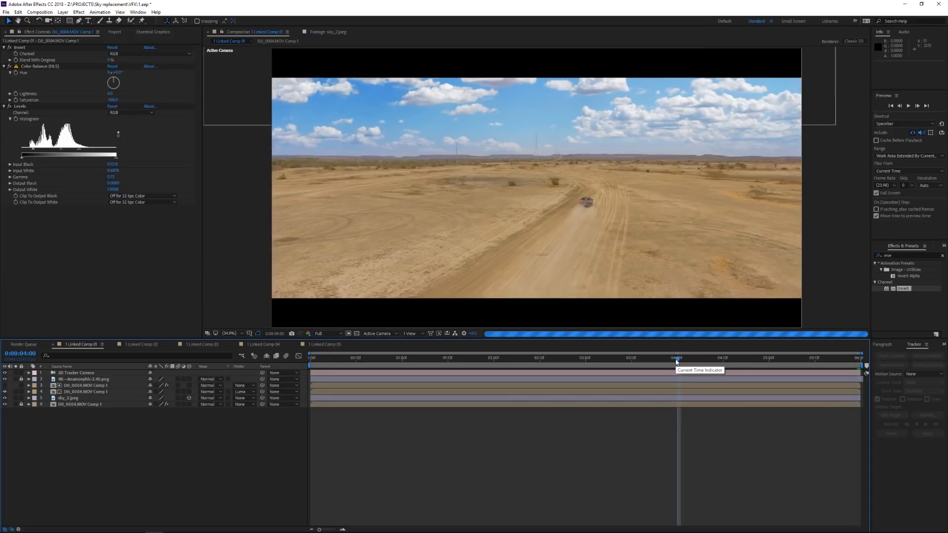